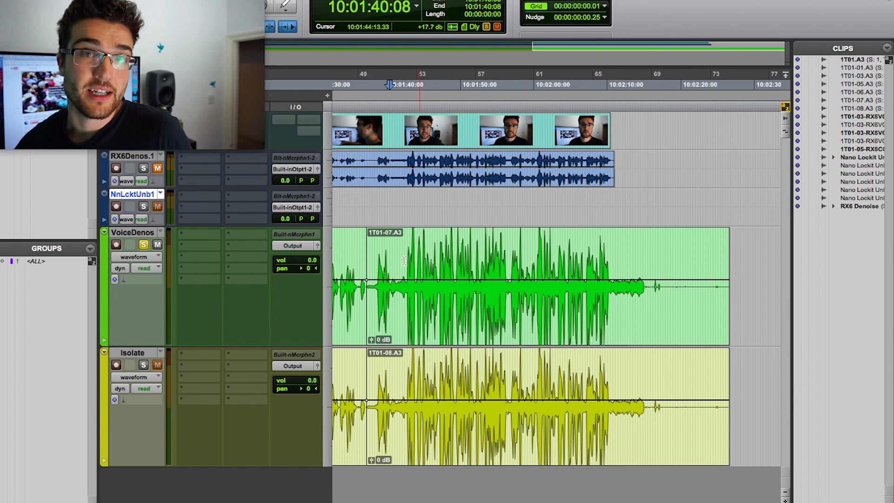
- Select about two seconds of background noise after the last speech on the VoiceDenos track
{"action": "key", "text": "t"}
{"action": "key", "text": "t"}
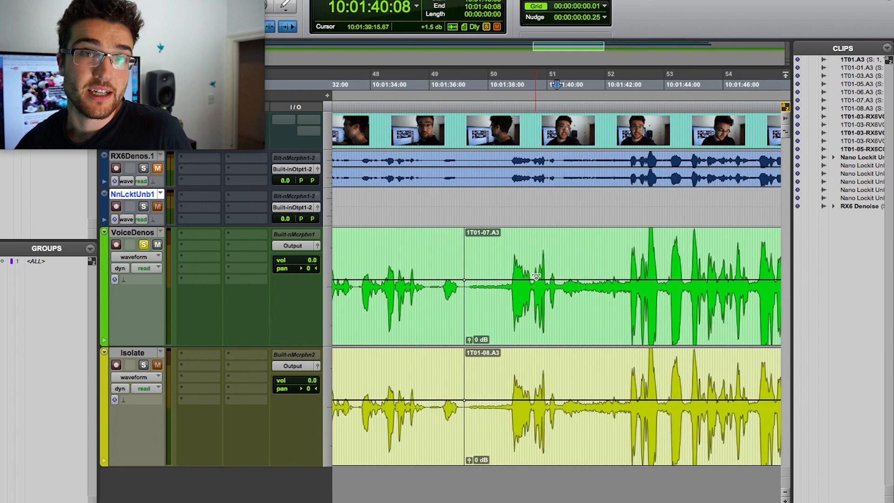
{"action": "key", "text": "t"}
{"action": "scroll", "coordinate": [536, 277], "scroll_direction": "right", "scroll_amount": 20}
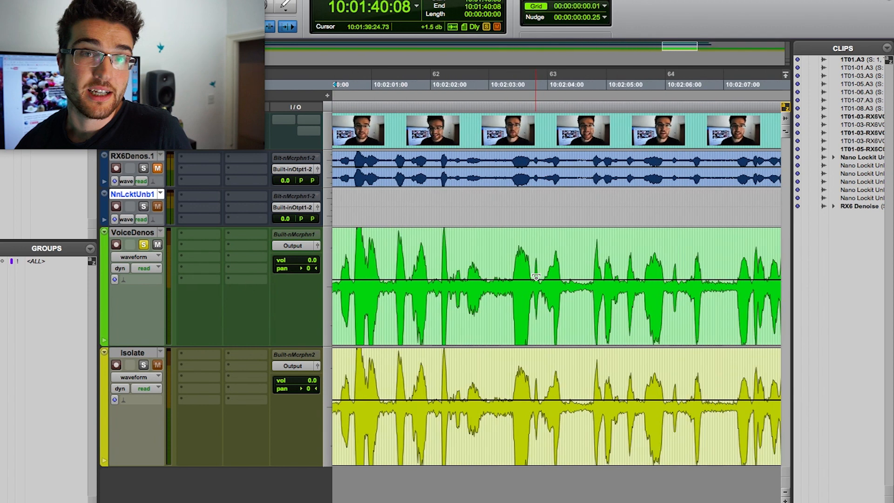
{"action": "scroll", "coordinate": [536, 277], "scroll_direction": "left", "scroll_amount": 10}
{"action": "left_click_drag", "start_coordinate": [510, 246], "coordinate": [622, 250]}
- Open RX 6 Voice De-noise with Adaptive mode turned off and learn the noise profile from the selection
{"action": "left_click", "coordinate": [279, 0]}
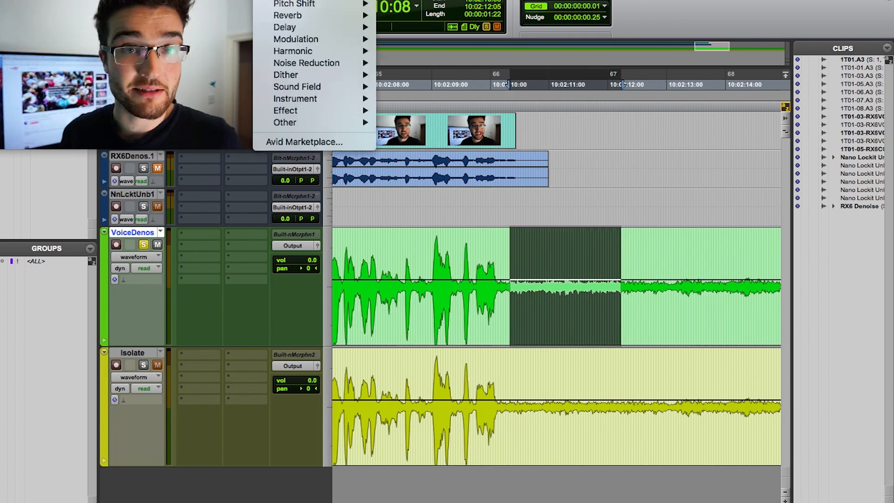
{"action": "mouse_move", "coordinate": [326, 63]}
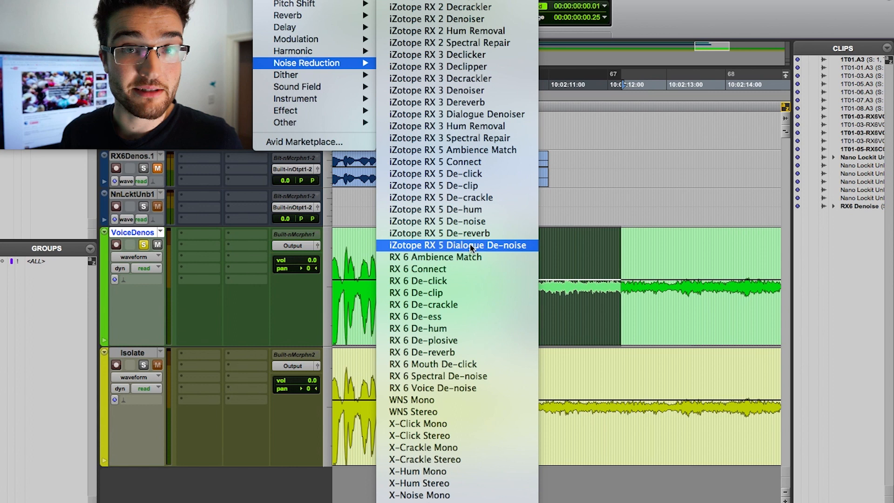
{"action": "left_click", "coordinate": [481, 388]}
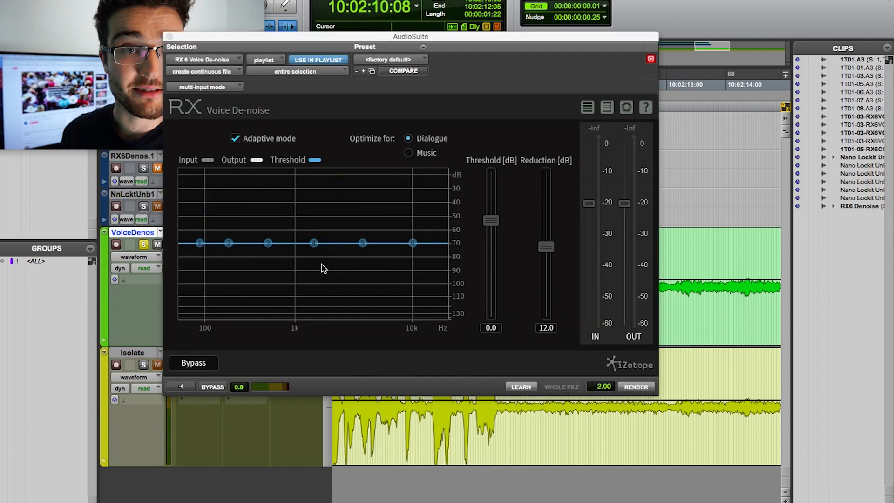
{"action": "left_click", "coordinate": [235, 138]}
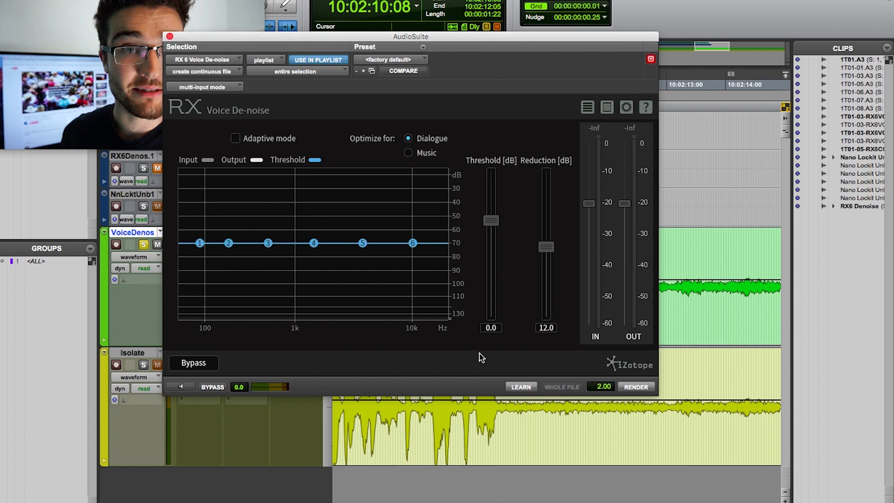
{"action": "left_click", "coordinate": [525, 390]}
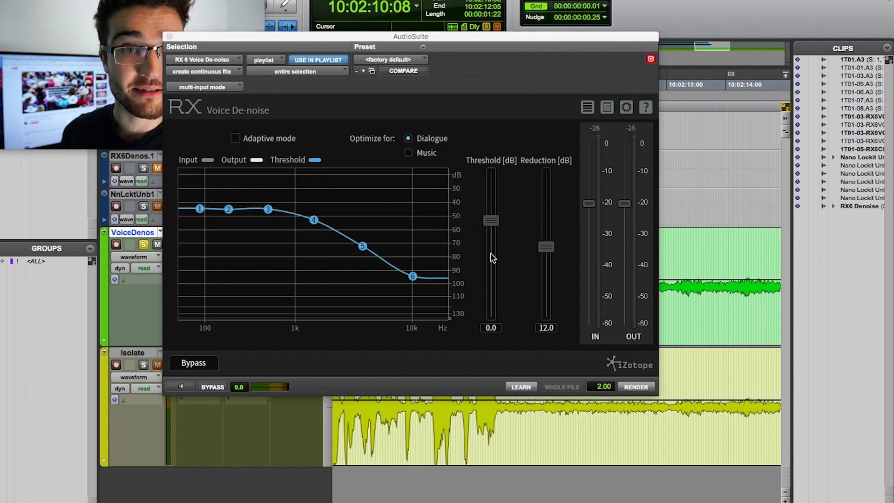
- Set the Voice De-noise reduction to 10.0 dB and preview the entire VoiceDenos clip with and without bypass
{"action": "left_click_drag", "start_coordinate": [546, 249], "coordinate": [546, 259]}
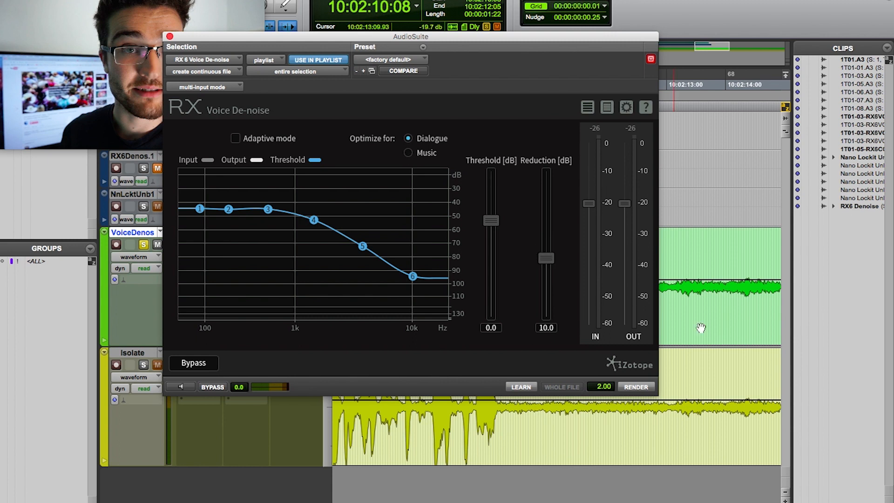
{"action": "left_click", "coordinate": [698, 320]}
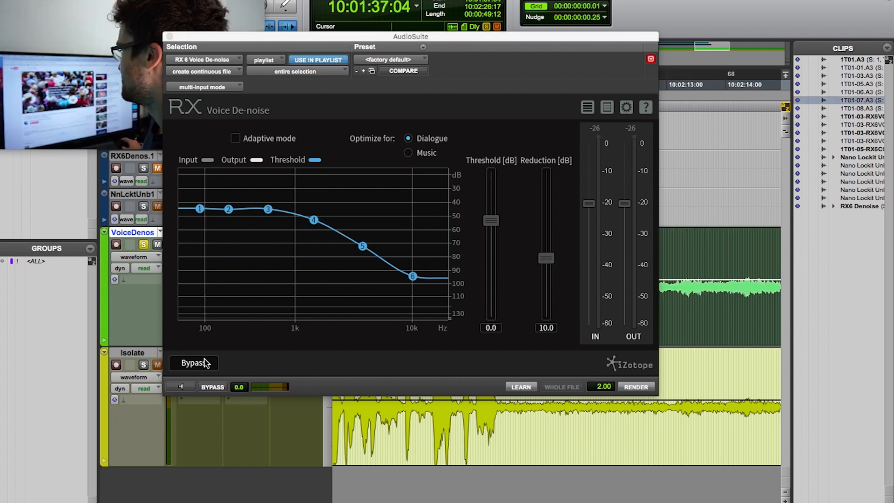
{"action": "left_click", "coordinate": [183, 390]}
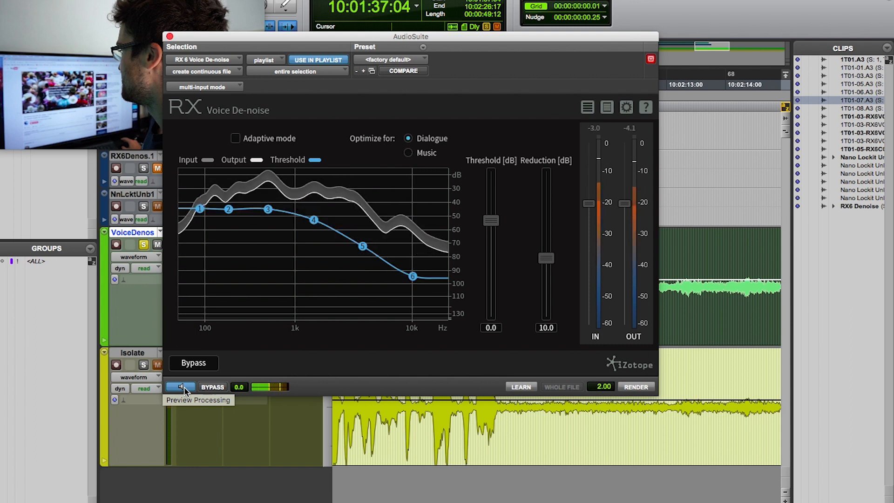
{"action": "left_click", "coordinate": [213, 388]}
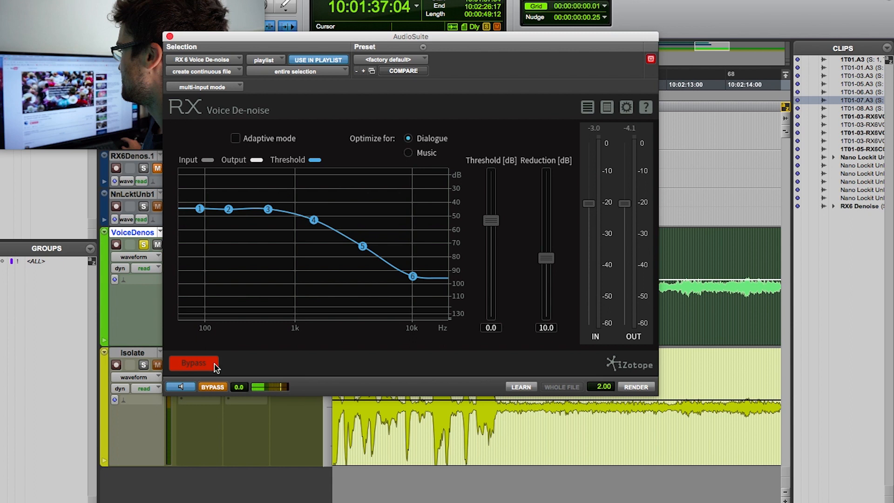
{"action": "left_click", "coordinate": [213, 387]}
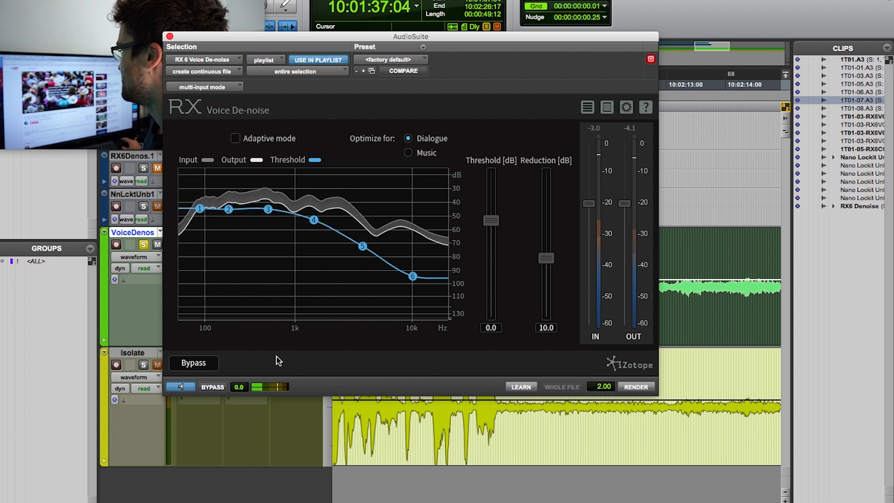
{"action": "left_click", "coordinate": [186, 387]}
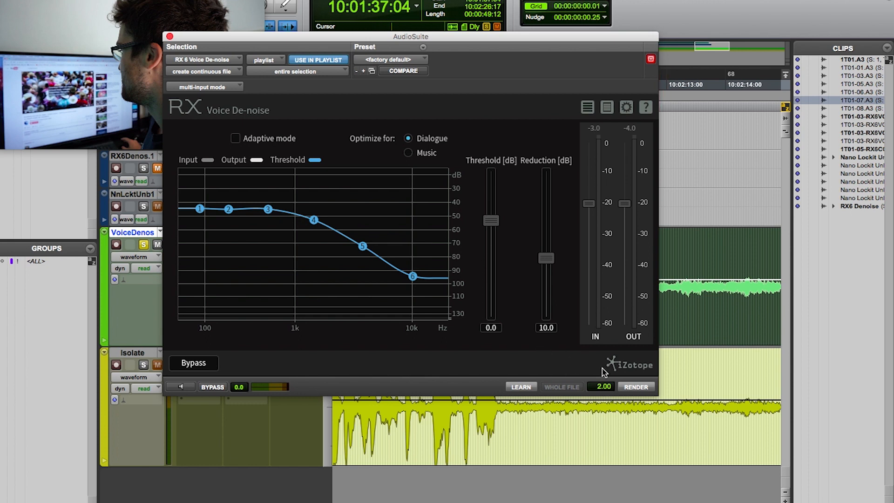
- Render Voice De-noise onto the selected VoiceDenos clip and close the plug-in
{"action": "left_click", "coordinate": [635, 388]}
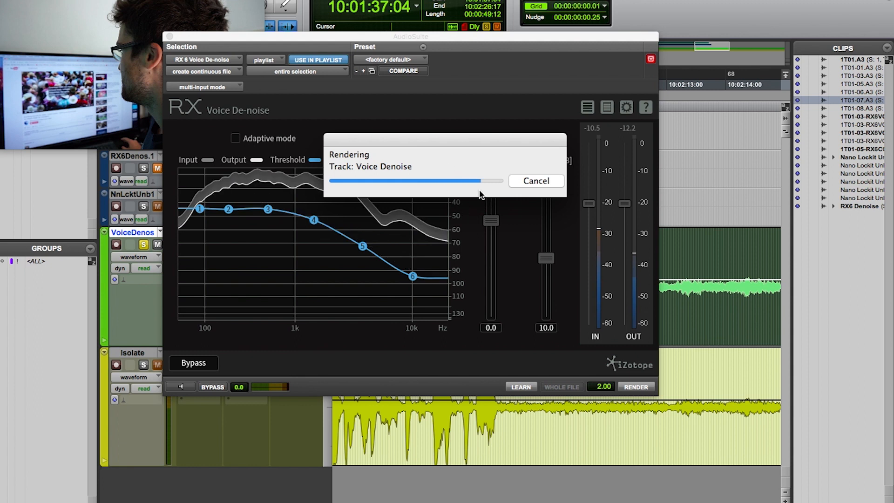
{"action": "left_click", "coordinate": [169, 36]}
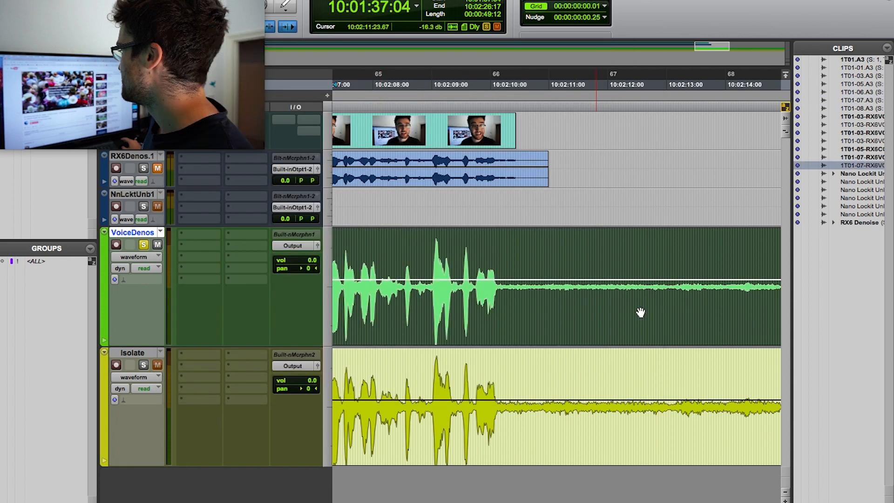
- Select the matching unprocessed clip on the Isolate track and solo that track
{"action": "left_click", "coordinate": [475, 446]}
{"action": "left_click", "coordinate": [144, 365]}
{"action": "scroll", "coordinate": [495, 344], "scroll_direction": "left", "scroll_amount": 10}
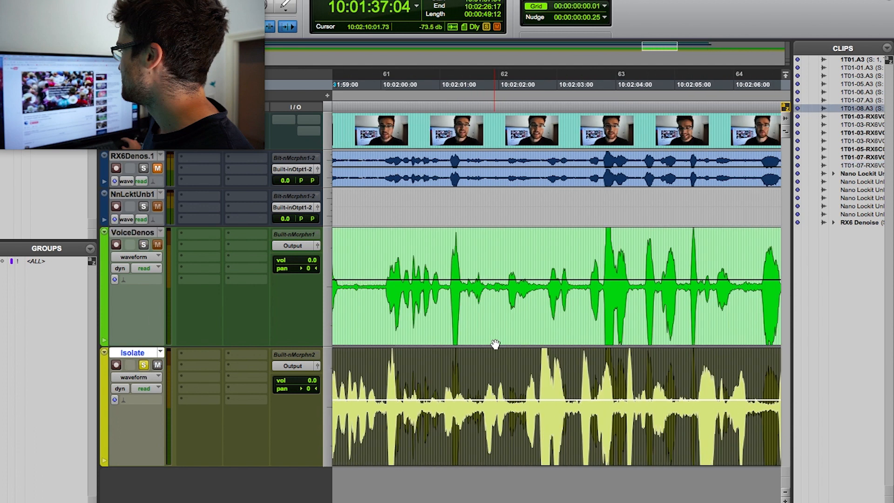
{"action": "scroll", "coordinate": [495, 345], "scroll_direction": "right", "scroll_amount": 11}
{"action": "scroll", "coordinate": [494, 346], "scroll_direction": "left", "scroll_amount": 2}
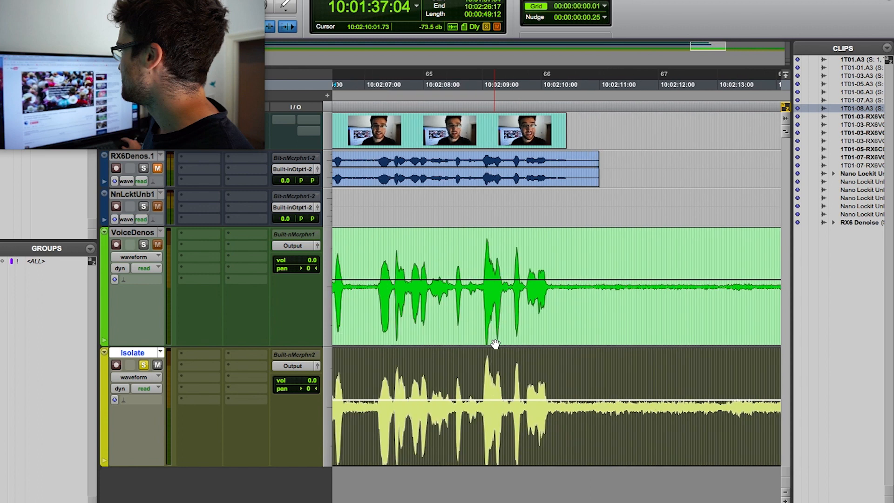
{"action": "scroll", "coordinate": [492, 347], "scroll_direction": "right", "scroll_amount": 2}
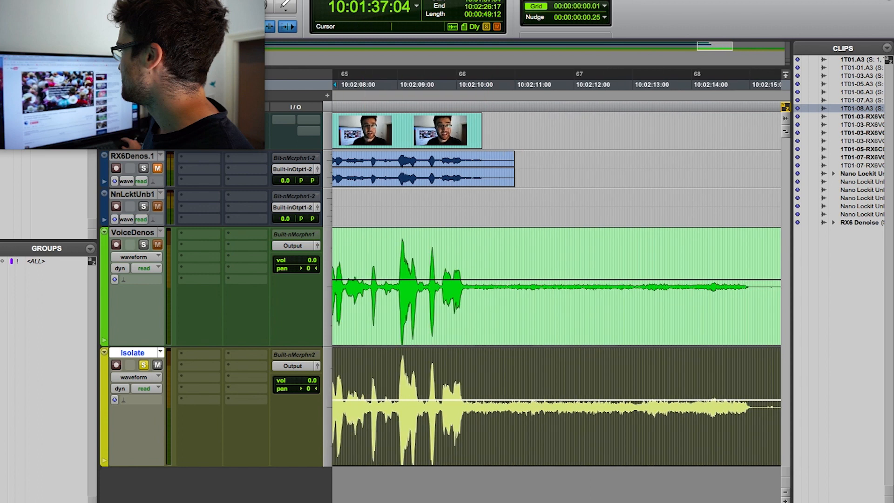
- Open RX 6 Connect and send the Isolate clip to the RX editor for repair
{"action": "left_click", "coordinate": [278, 0]}
{"action": "mouse_move", "coordinate": [321, 61]}
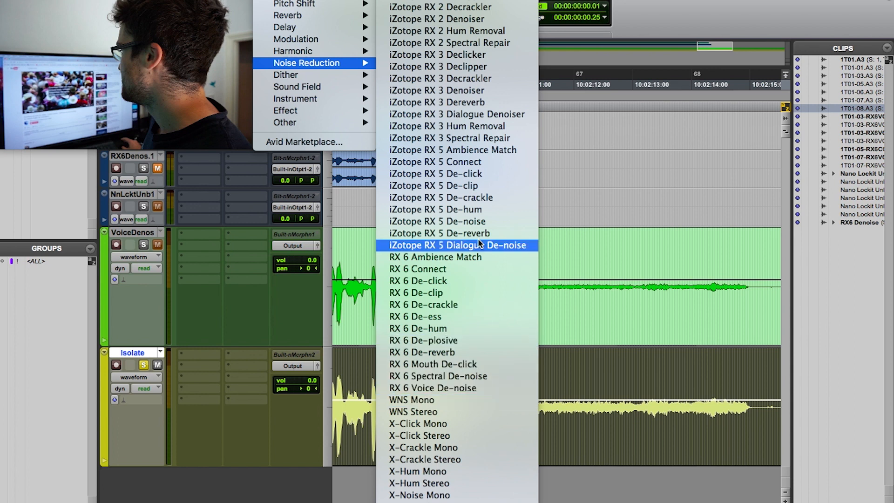
{"action": "left_click", "coordinate": [479, 269]}
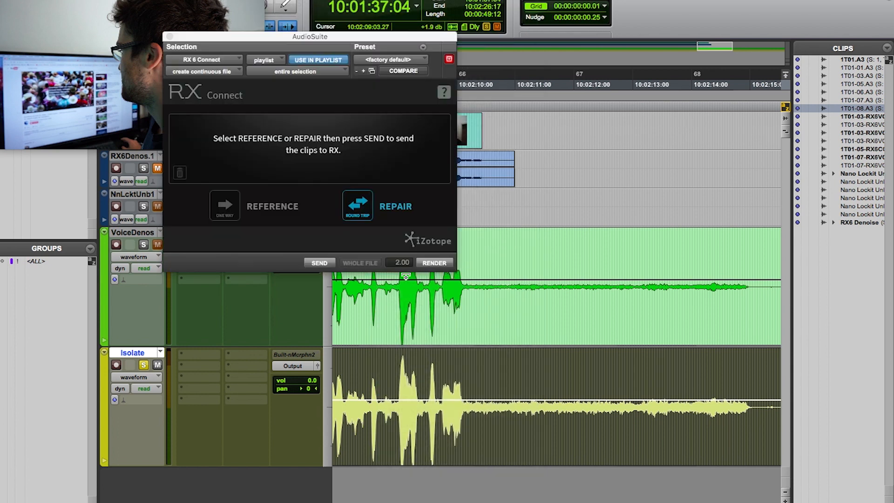
{"action": "left_click", "coordinate": [319, 263]}
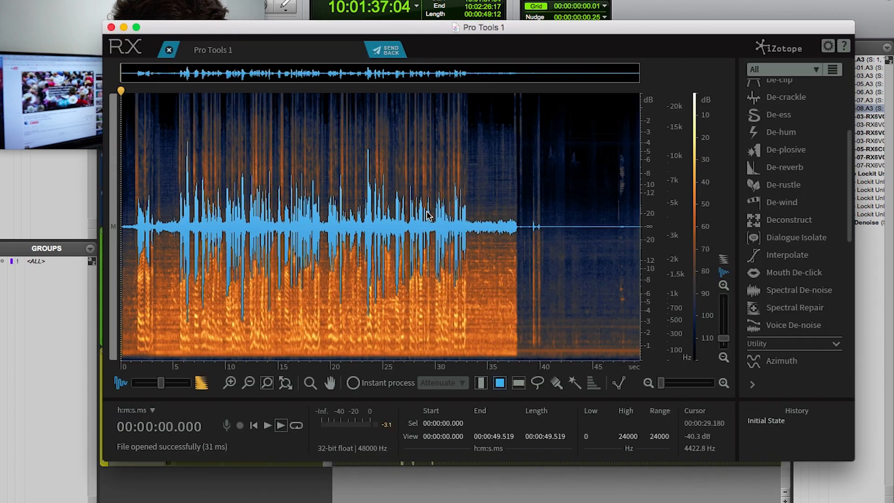
- Open the Dialogue Isolate module and load its Increase Intelligibility preset
{"action": "scroll", "coordinate": [808, 279], "scroll_direction": "down", "scroll_amount": 3}
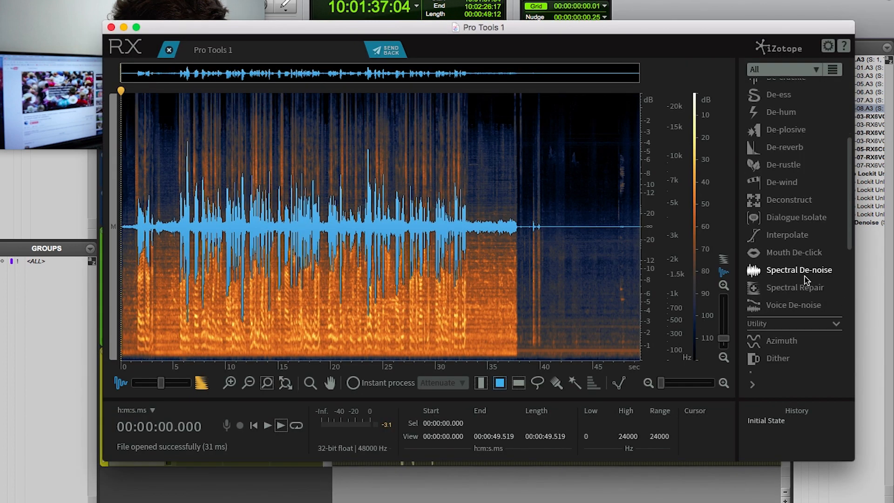
{"action": "left_click", "coordinate": [790, 205]}
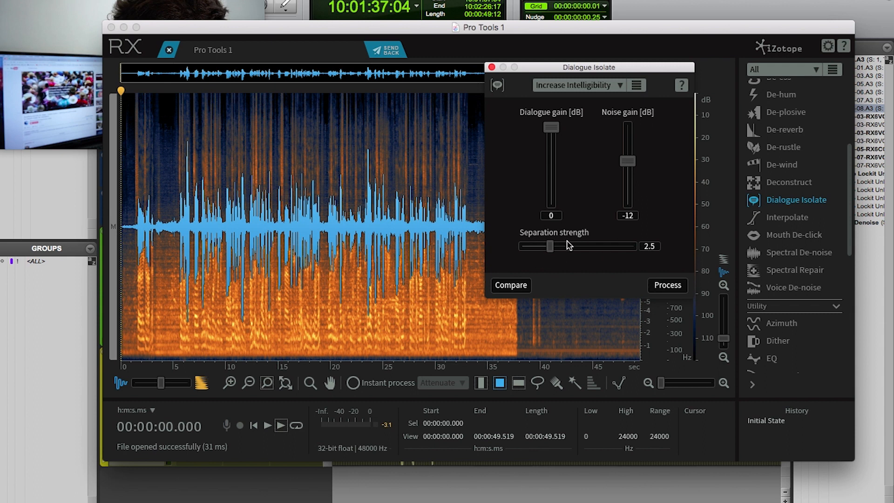
{"action": "left_click", "coordinate": [577, 85]}
{"action": "left_click", "coordinate": [575, 100]}
{"action": "left_click", "coordinate": [577, 85]}
{"action": "left_click", "coordinate": [575, 85]}
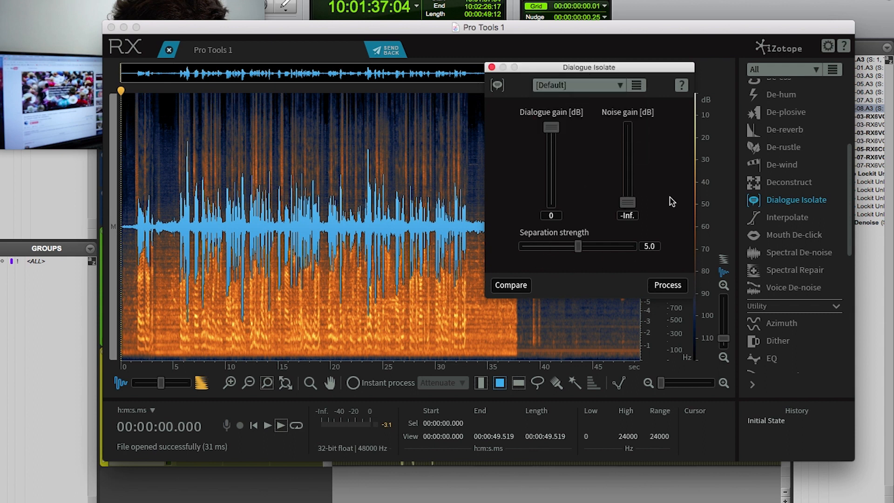
{"action": "left_click", "coordinate": [554, 85]}
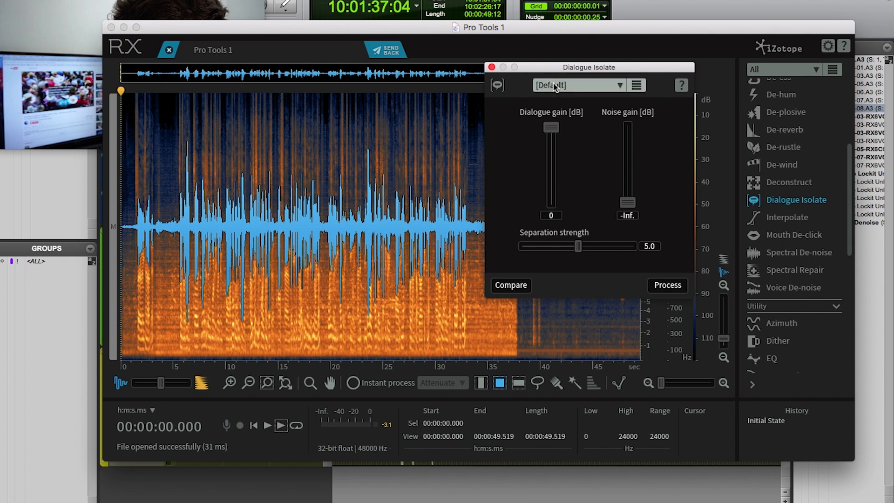
{"action": "left_click", "coordinate": [569, 121]}
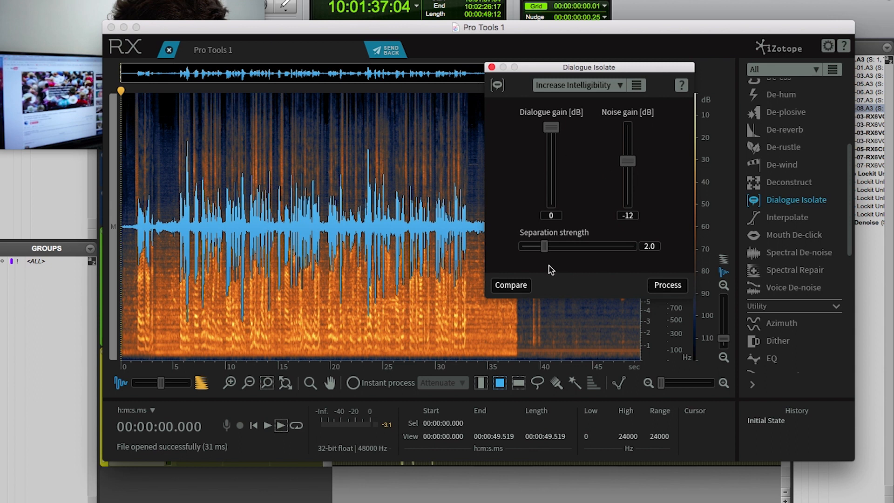
- Set the Dialogue Isolate separation strength to 2.5 and the noise gain to -10 dB
{"action": "left_click_drag", "start_coordinate": [547, 251], "coordinate": [552, 252]}
{"action": "left_click", "coordinate": [627, 161]}
{"action": "left_click_drag", "start_coordinate": [627, 160], "coordinate": [627, 157]}
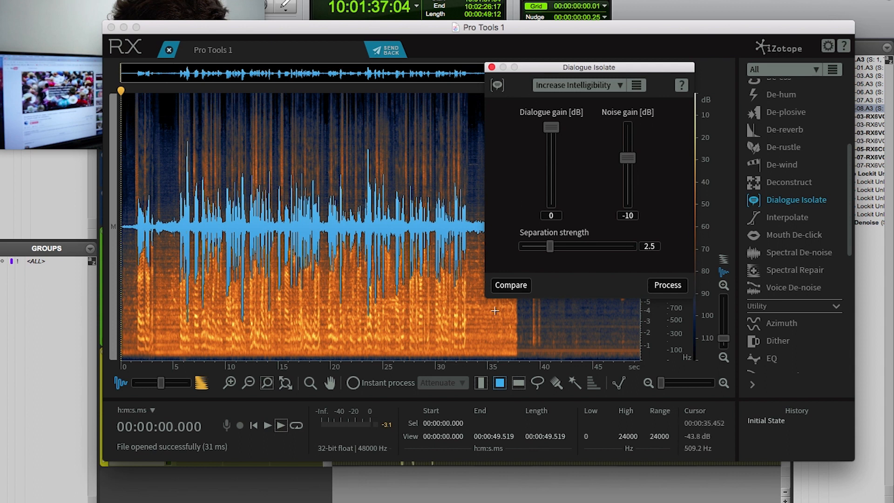
- Compare the original audio with the current Dialogue Isolate settings
{"action": "left_click", "coordinate": [511, 285]}
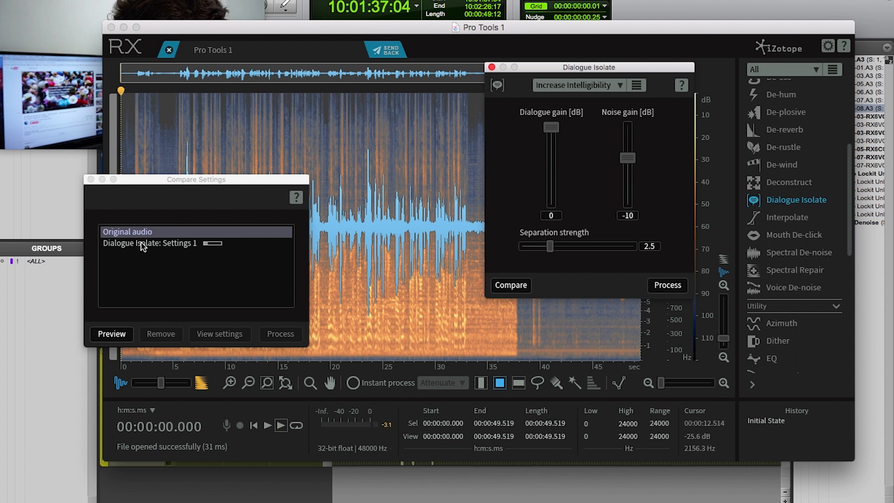
{"action": "left_click", "coordinate": [125, 242]}
{"action": "left_click", "coordinate": [126, 232]}
{"action": "left_click", "coordinate": [126, 243]}
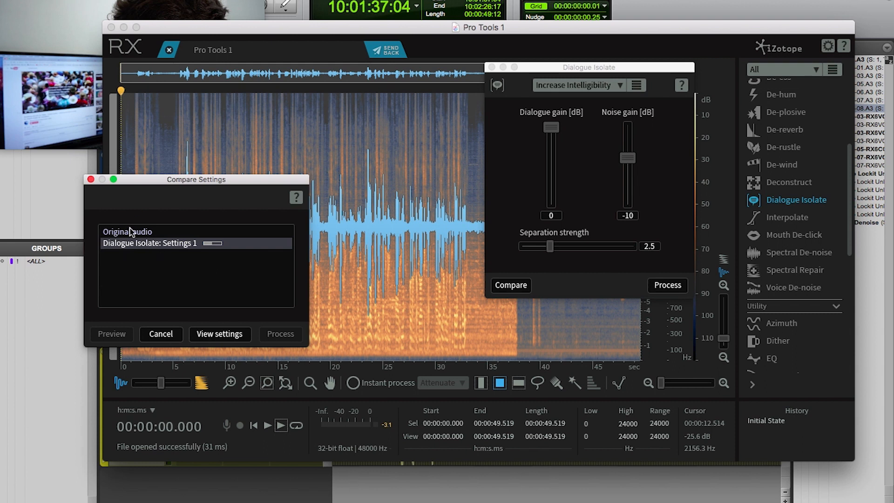
{"action": "left_click", "coordinate": [131, 231]}
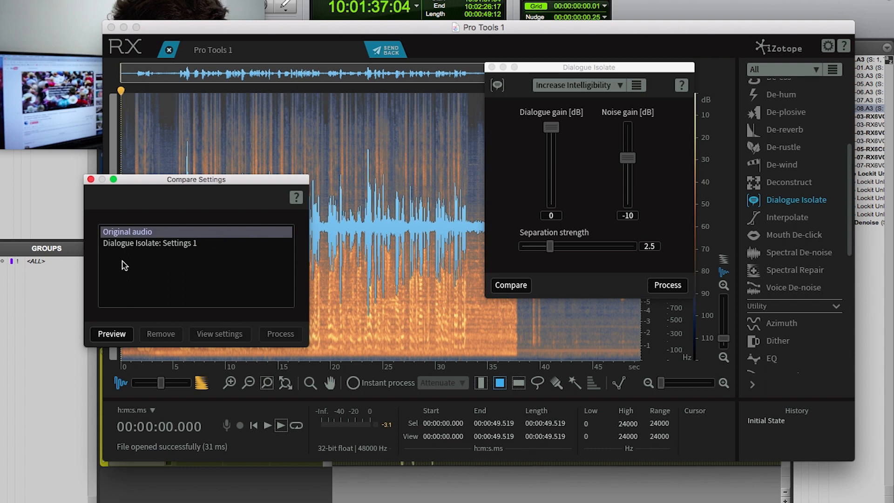
{"action": "left_click", "coordinate": [140, 244]}
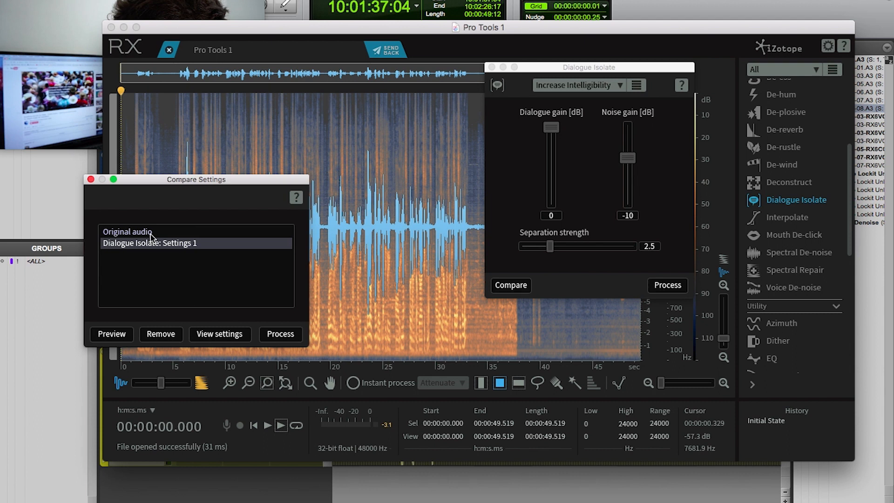
- Lower the noise gain to -38 dB and add it as a second setting in the comparison
{"action": "left_click_drag", "start_coordinate": [628, 159], "coordinate": [628, 187]}
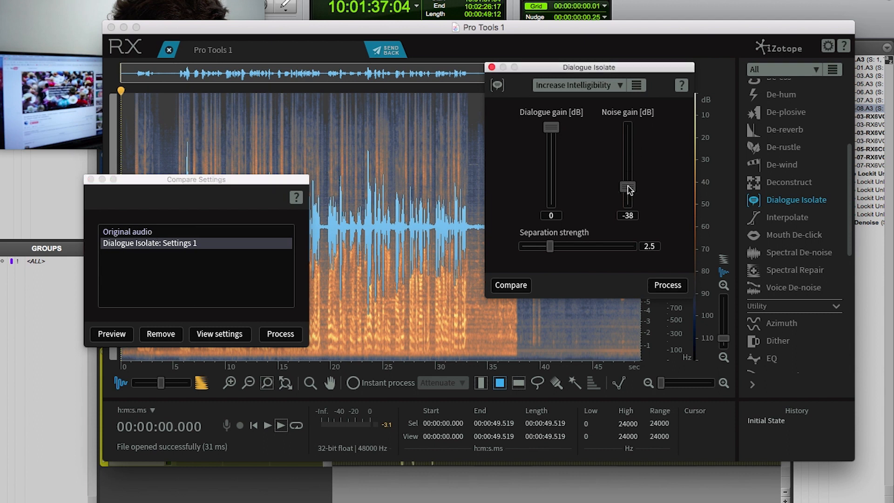
{"action": "left_click", "coordinate": [511, 287]}
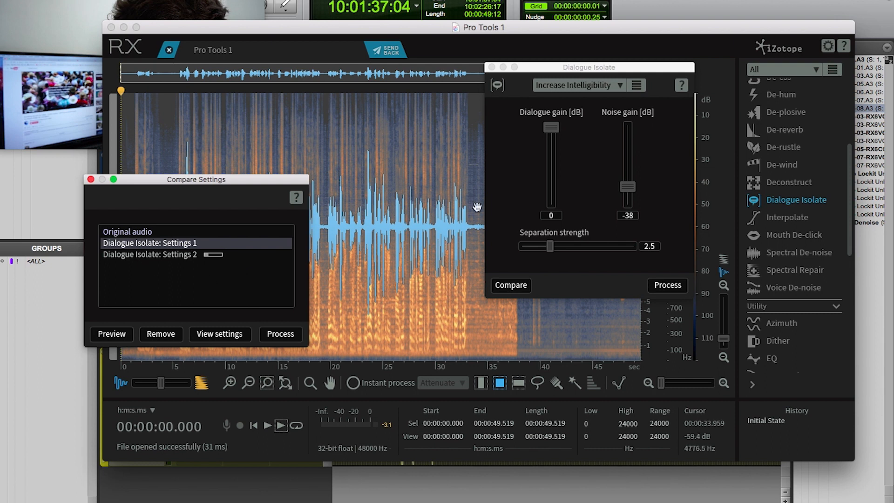
- Process the clip with Dialogue Isolate at -10 dB noise gain and send it back to Pro Tools
{"action": "left_click_drag", "start_coordinate": [628, 187], "coordinate": [627, 158]}
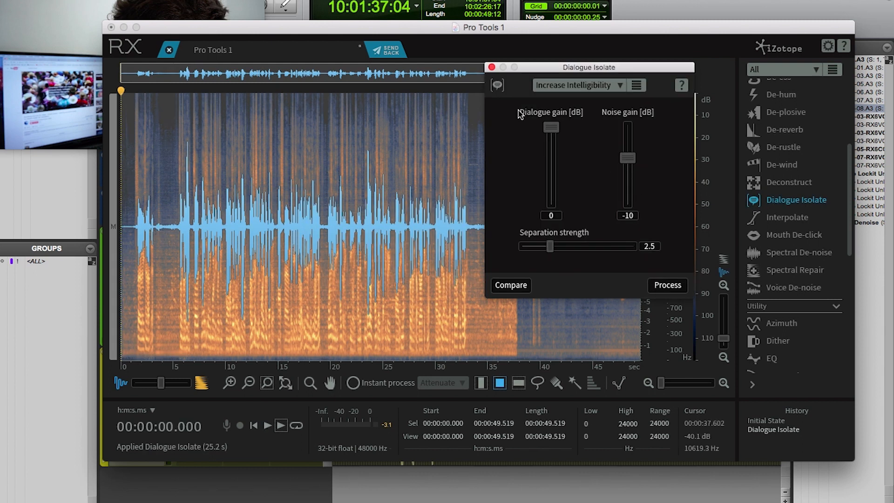
{"action": "left_click", "coordinate": [491, 68]}
{"action": "left_click", "coordinate": [387, 50]}
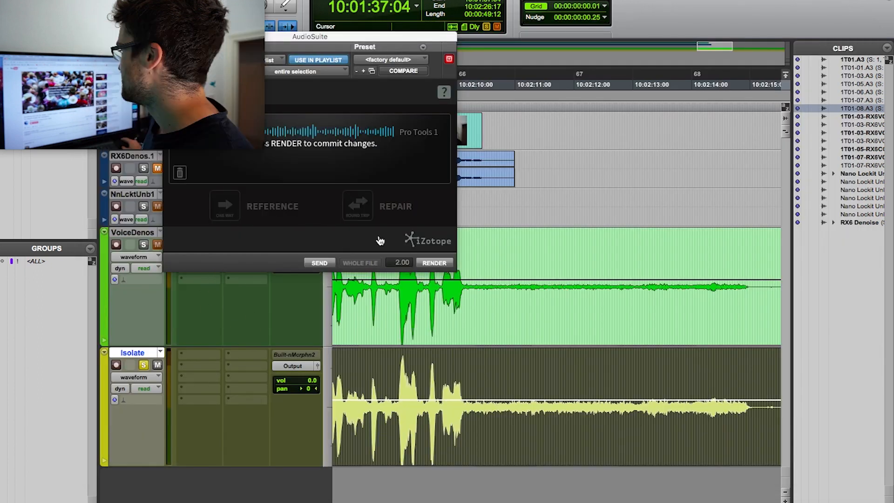
- Render the Dialogue Isolate result onto the Isolate track, close RX Connect and return to the beginning of the processed clip
{"action": "left_click", "coordinate": [433, 264]}
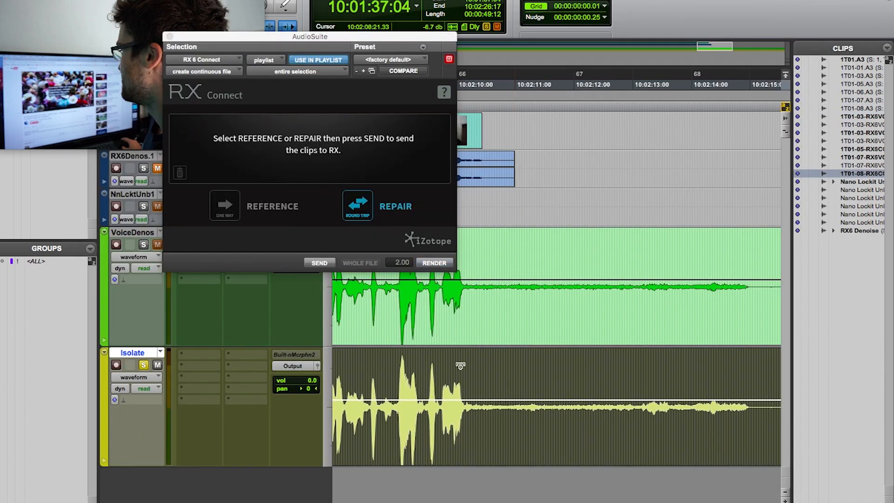
{"action": "left_click", "coordinate": [170, 37]}
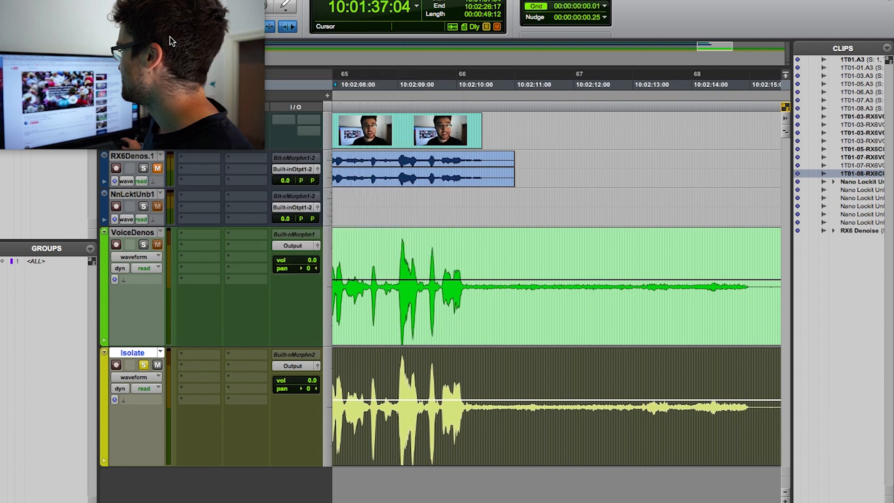
{"action": "scroll", "coordinate": [448, 311], "scroll_direction": "left", "scroll_amount": 10}
{"action": "scroll", "coordinate": [447, 311], "scroll_direction": "left", "scroll_amount": 10}
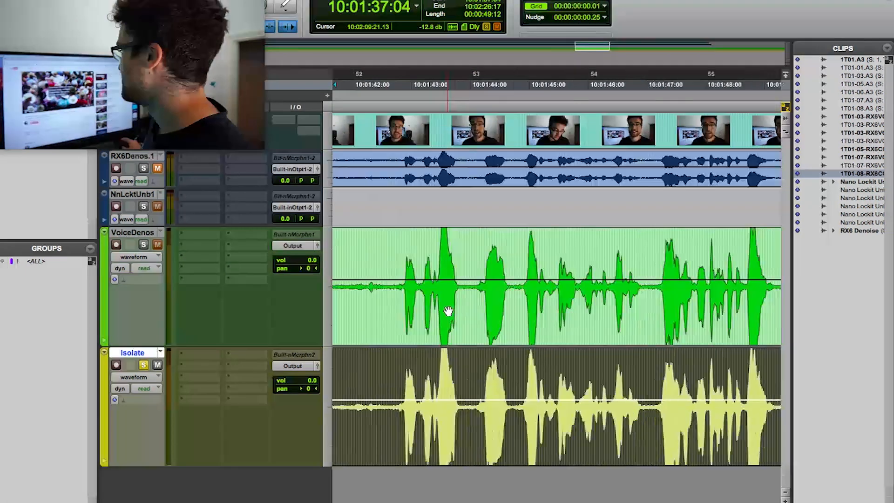
{"action": "scroll", "coordinate": [448, 311], "scroll_direction": "right", "scroll_amount": 4}
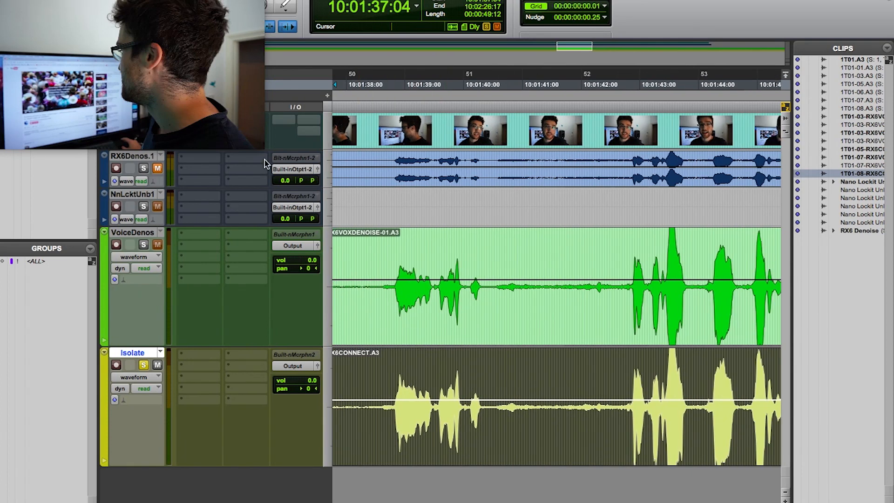
- Split the VoiceDenos clip at 10:01:32:22, move the unprocessed section onto Audio 3 and extend its end to 10:02:26:17
{"action": "mouse_move", "coordinate": [453, 181]}
{"action": "left_mouse_down"}
{"action": "mouse_move", "coordinate": [452, 211]}
{"action": "mouse_move", "coordinate": [447, 191]}
{"action": "left_mouse_up"}
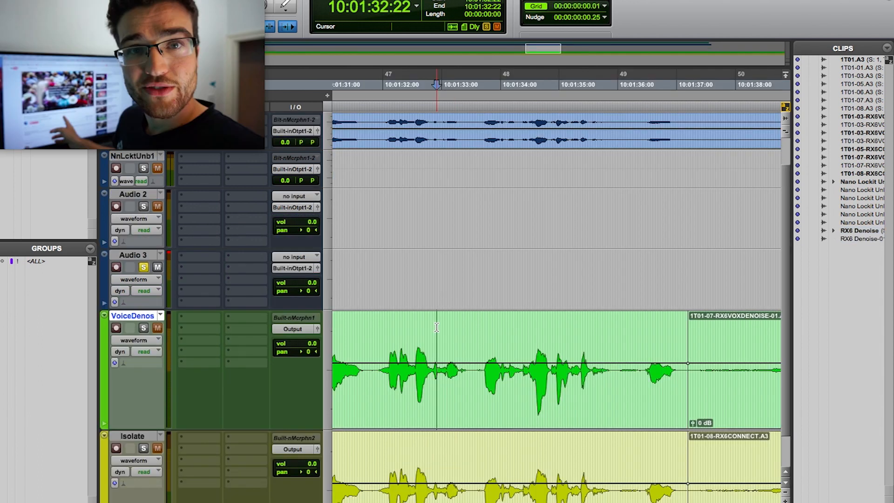
{"action": "key", "text": "b"}
{"action": "left_click_drag", "start_coordinate": [509, 399], "coordinate": [508, 276]}
{"action": "left_click_drag", "start_coordinate": [680, 268], "coordinate": [578, 279]}
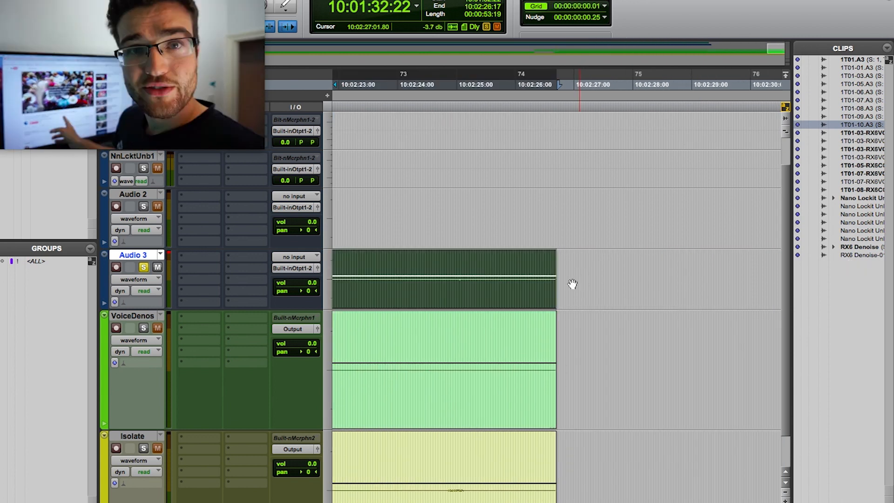
{"action": "scroll", "coordinate": [469, 273], "scroll_direction": "left", "scroll_amount": 20}
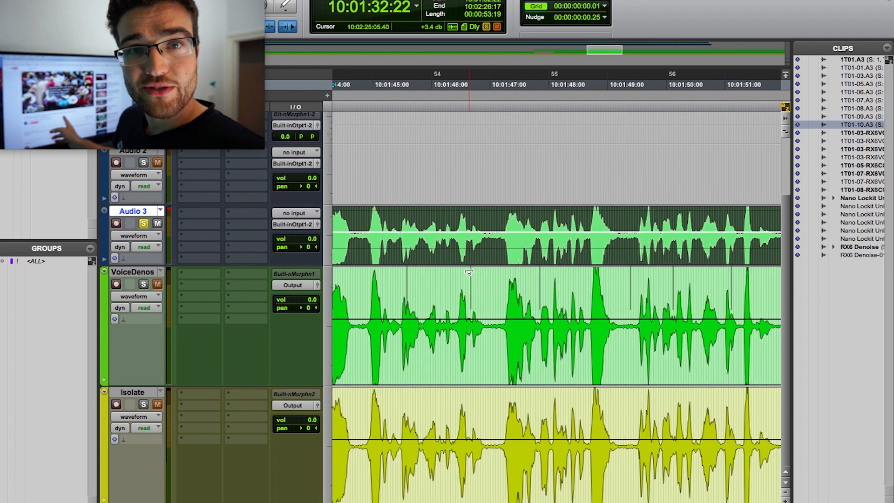
{"action": "scroll", "coordinate": [469, 273], "scroll_direction": "left", "scroll_amount": 12}
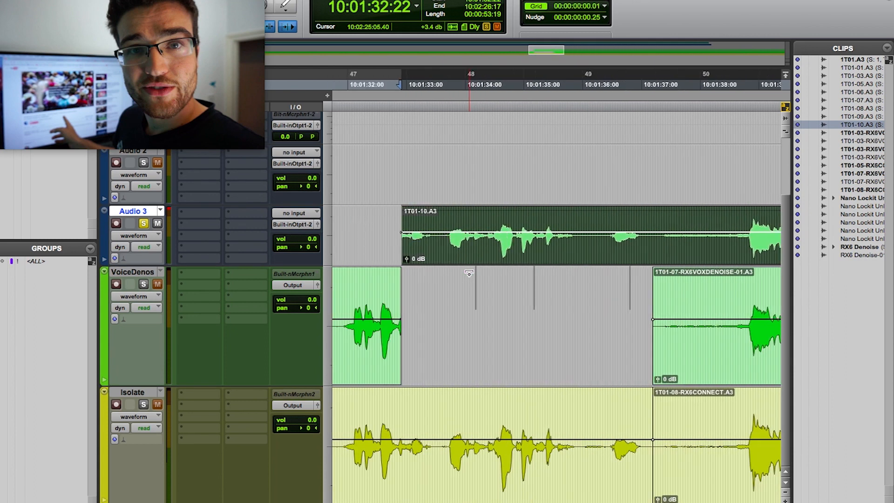
{"action": "scroll", "coordinate": [470, 289], "scroll_direction": "right", "scroll_amount": 7}
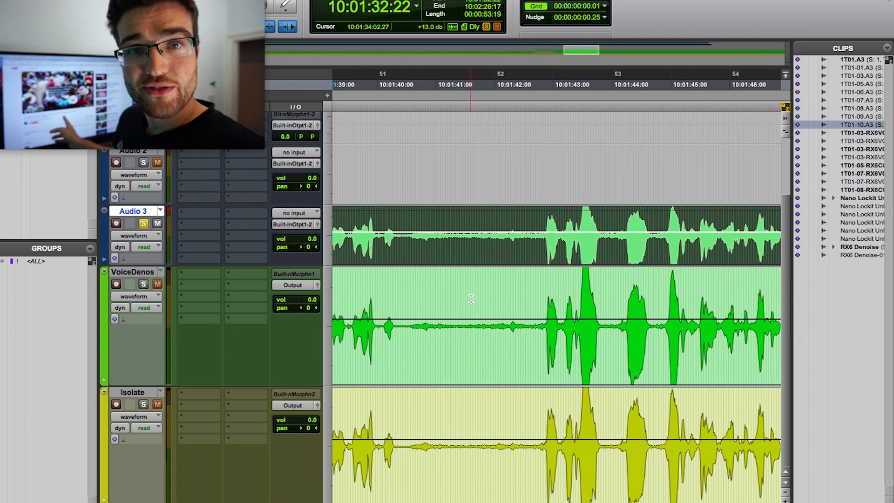
- Play the unprocessed dialogue on Audio 3 from 10:01:42:19
{"action": "scroll", "coordinate": [451, 280], "scroll_direction": "left", "scroll_amount": 3}
{"action": "left_click", "coordinate": [415, 208]}
{"action": "scroll", "coordinate": [669, 236], "scroll_direction": "right", "scroll_amount": 4}
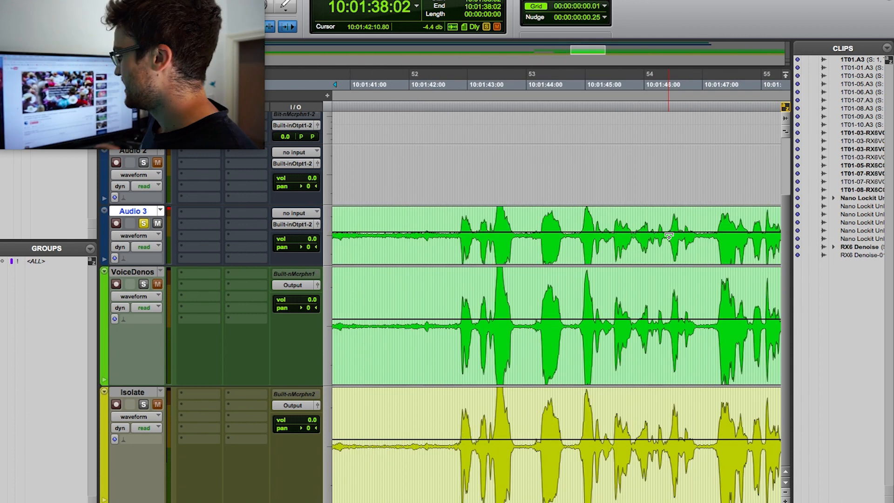
{"action": "left_click", "coordinate": [454, 212]}
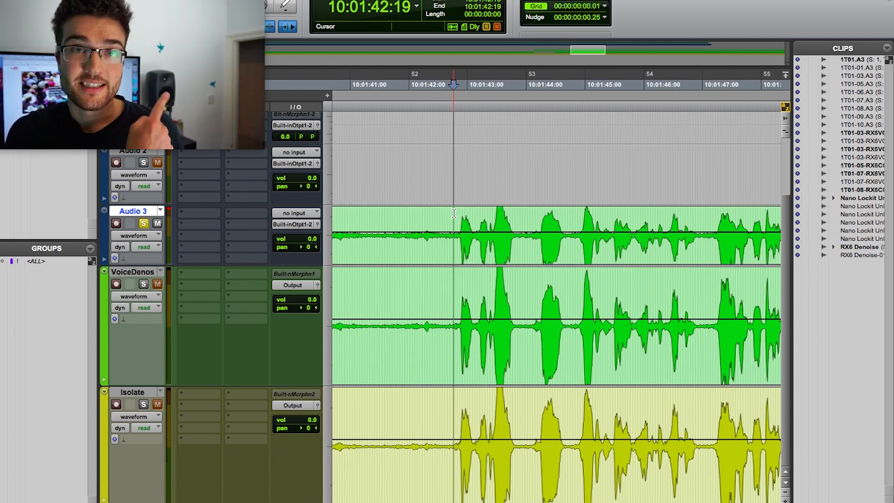
{"action": "key", "text": "space"}
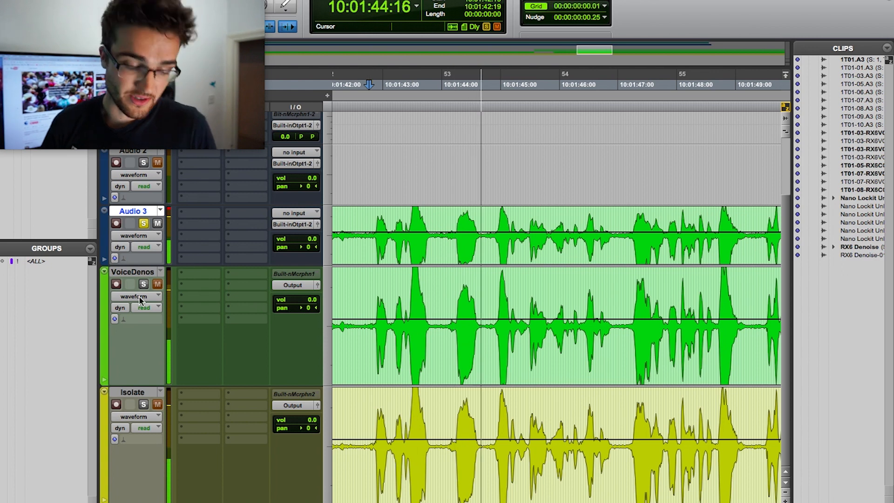
- Compare the three dialogue versions during playback by alternately soloing VoiceDenos, Isolate and Audio 3, ending on Isolate
{"action": "left_click", "coordinate": [143, 284]}
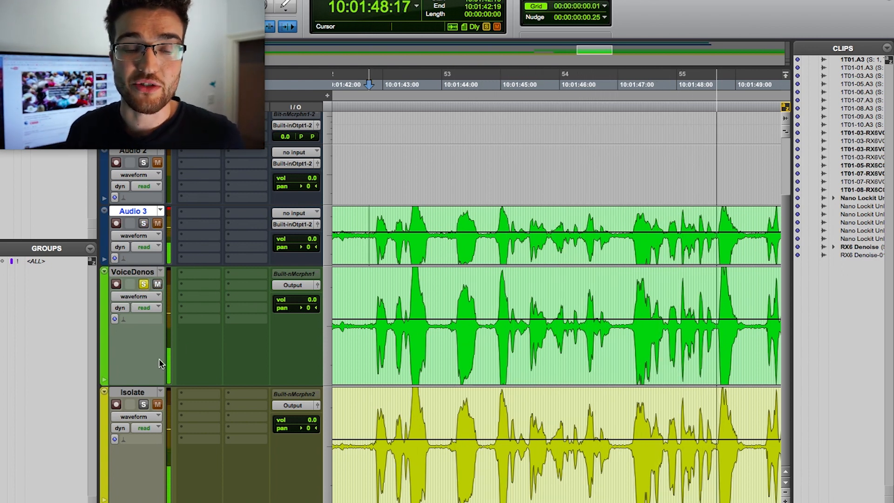
{"action": "left_click", "coordinate": [143, 404]}
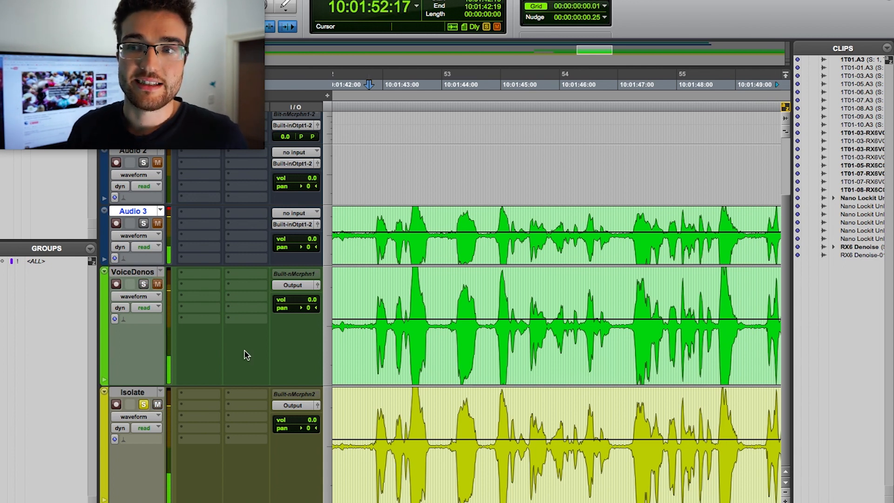
{"action": "left_click", "coordinate": [144, 285]}
{"action": "left_click", "coordinate": [144, 404]}
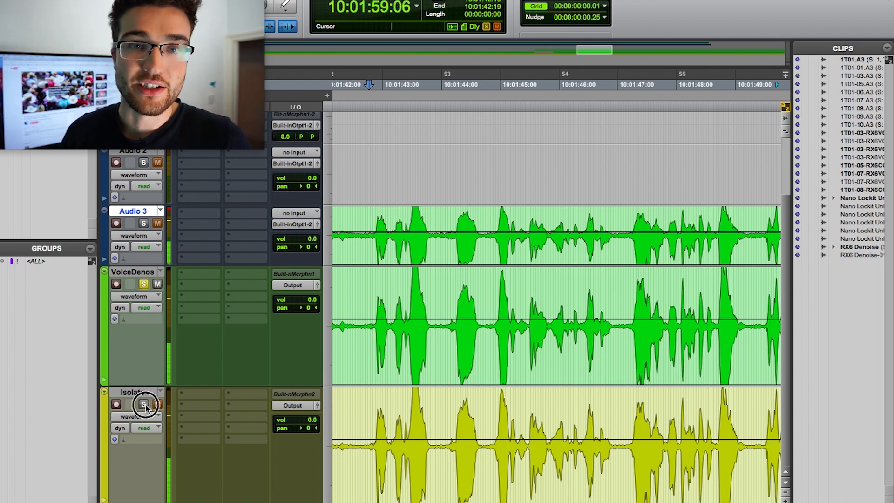
{"action": "left_click", "coordinate": [144, 224]}
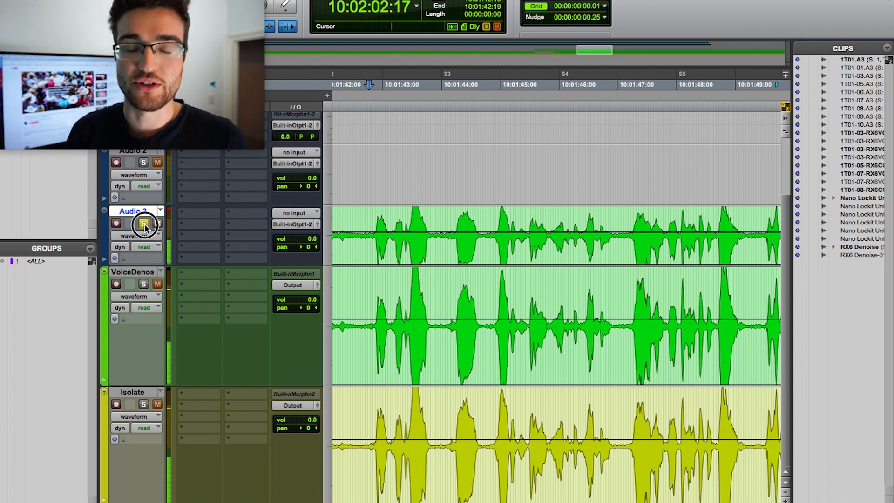
{"action": "left_click", "coordinate": [144, 284]}
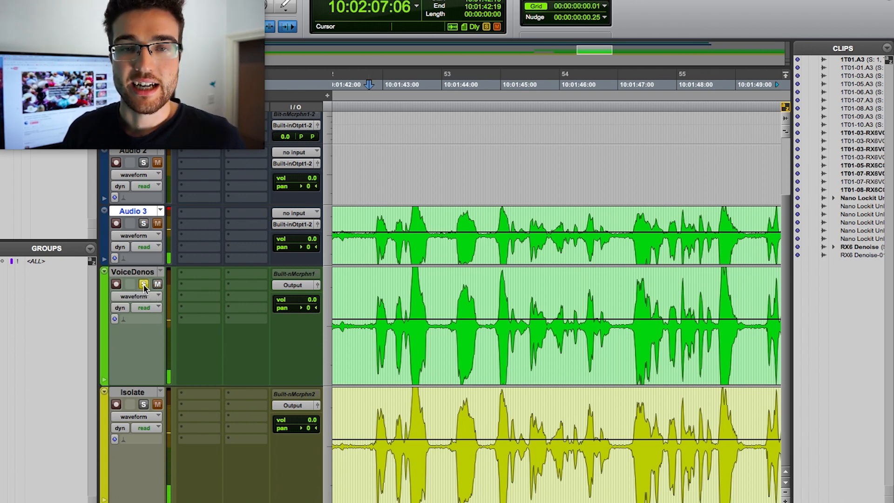
{"action": "left_click", "coordinate": [144, 405]}
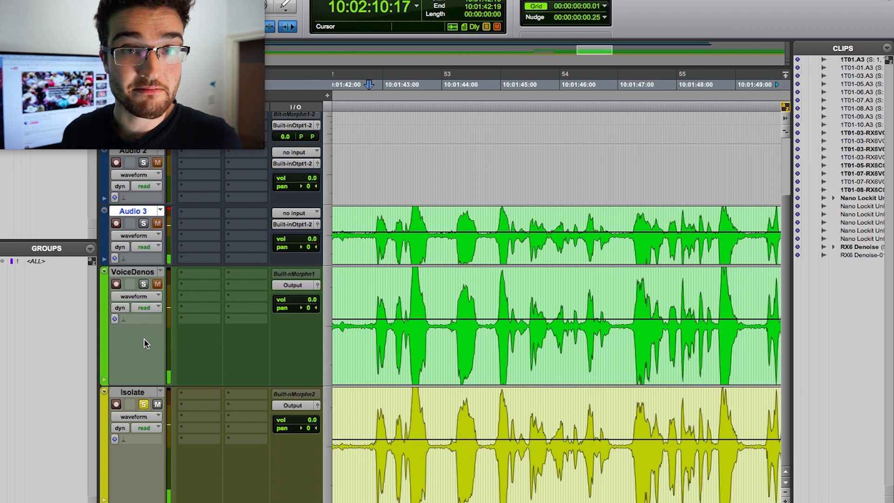
{"action": "key", "text": "space"}
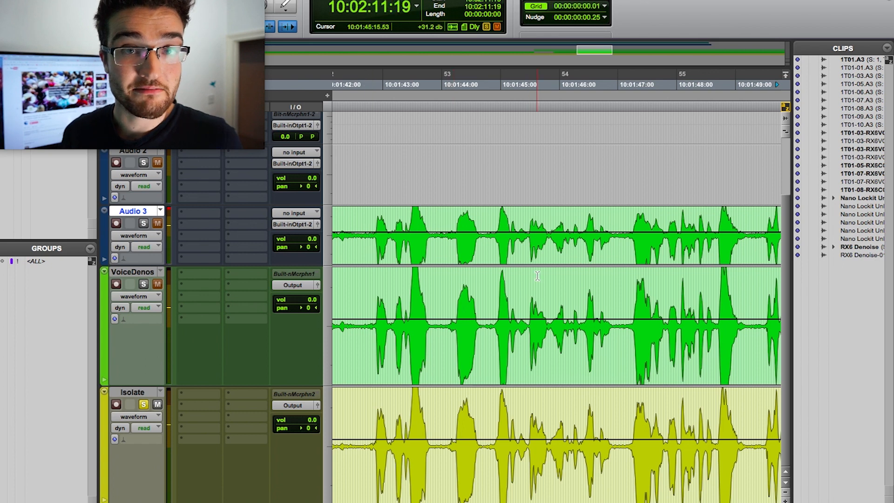
- Solo Audio 3 and play the speech-free background noise from 10:02:10:11
{"action": "scroll", "coordinate": [537, 275], "scroll_direction": "right", "scroll_amount": 8}
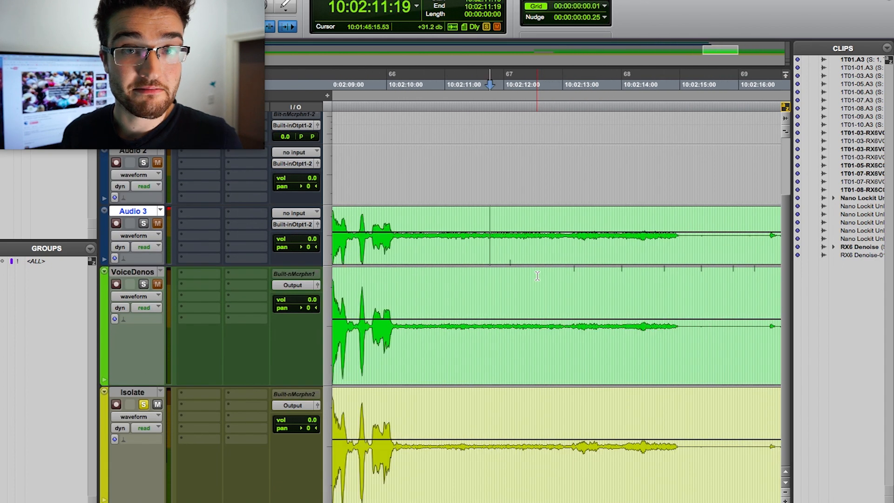
{"action": "left_click", "coordinate": [423, 215]}
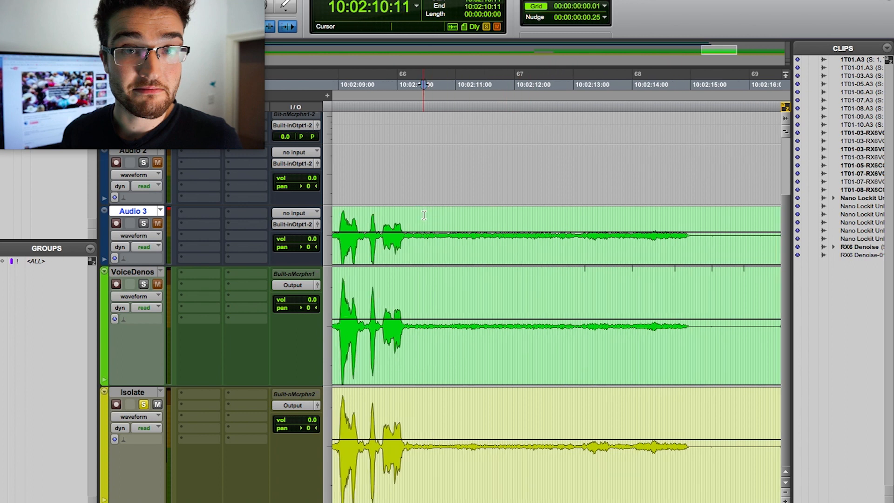
{"action": "left_click", "coordinate": [144, 223]}
{"action": "key", "text": "space"}
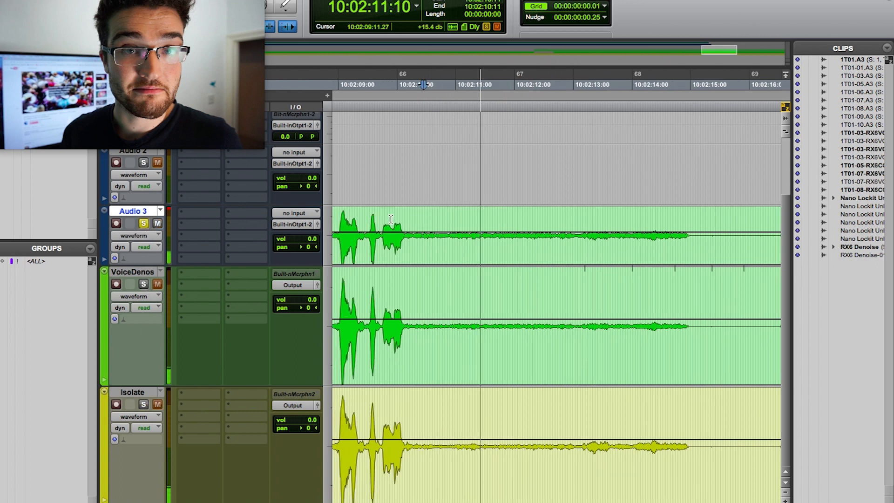
{"action": "key", "text": "space"}
- Solo VoiceDenos and play the same background-noise section from 10:02:10:06
{"action": "left_click", "coordinate": [144, 284]}
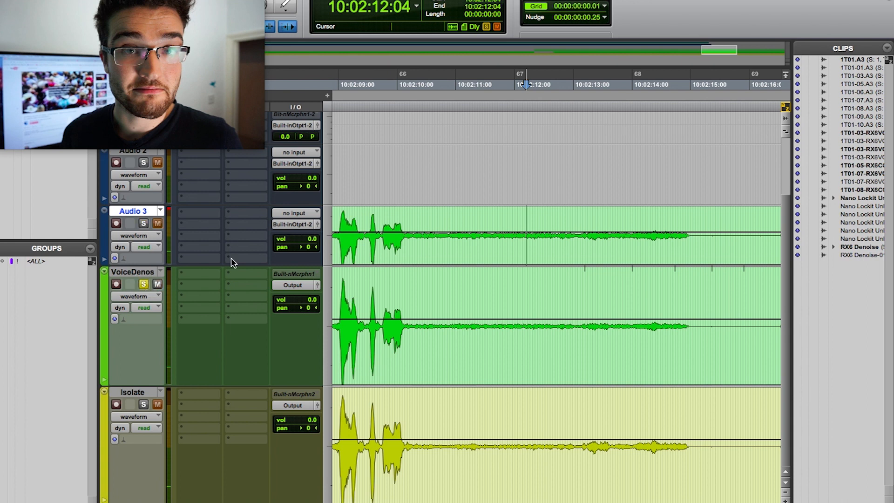
{"action": "left_click", "coordinate": [413, 285]}
{"action": "key", "text": "space"}
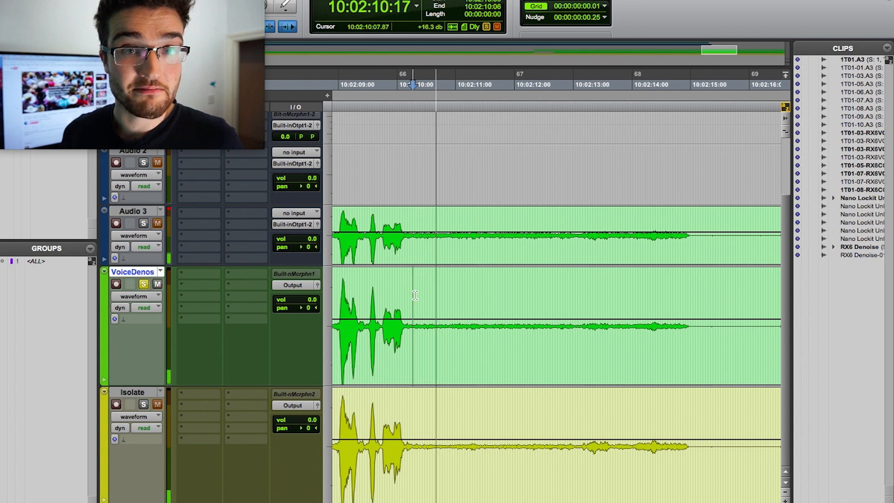
{"action": "key", "text": "space"}
- Solo Isolate, play its background-noise section and mark the small noise burst starting at 10:02:13:05 before clearing the selection
{"action": "left_click", "coordinate": [144, 404]}
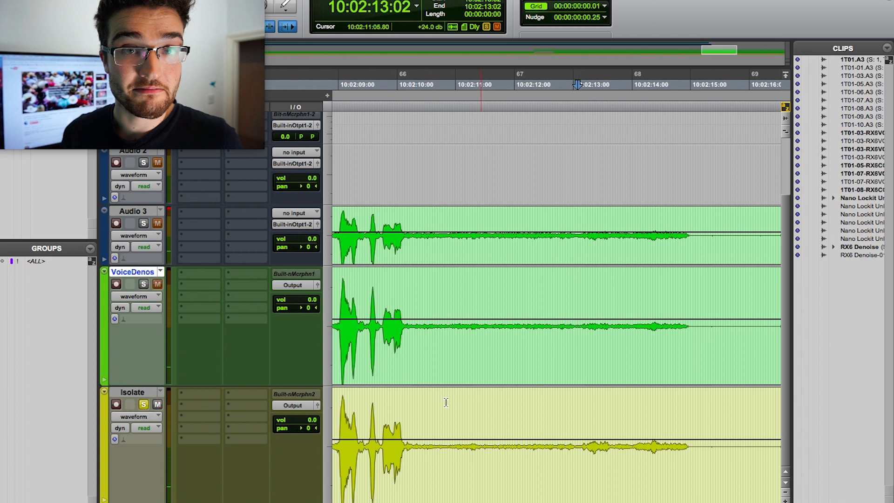
{"action": "left_click", "coordinate": [418, 406]}
{"action": "key", "text": "space"}
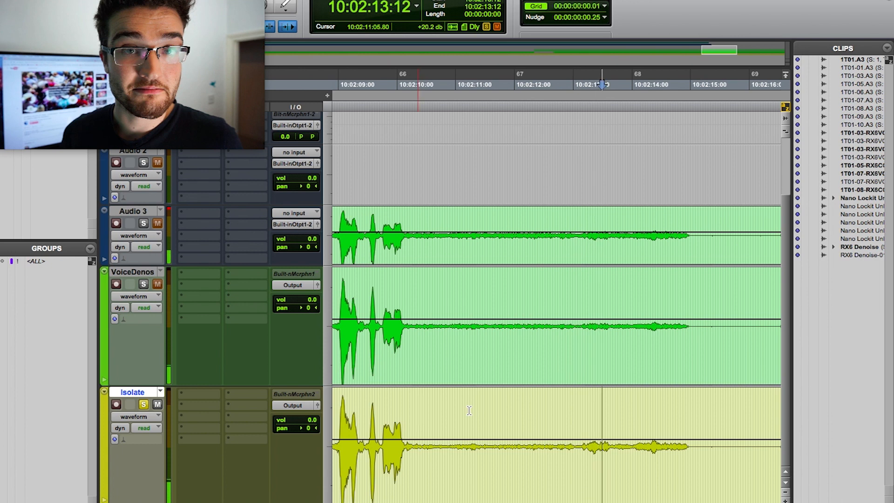
{"action": "left_click", "coordinate": [576, 409]}
{"action": "left_click_drag", "start_coordinate": [586, 408], "coordinate": [608, 407]}
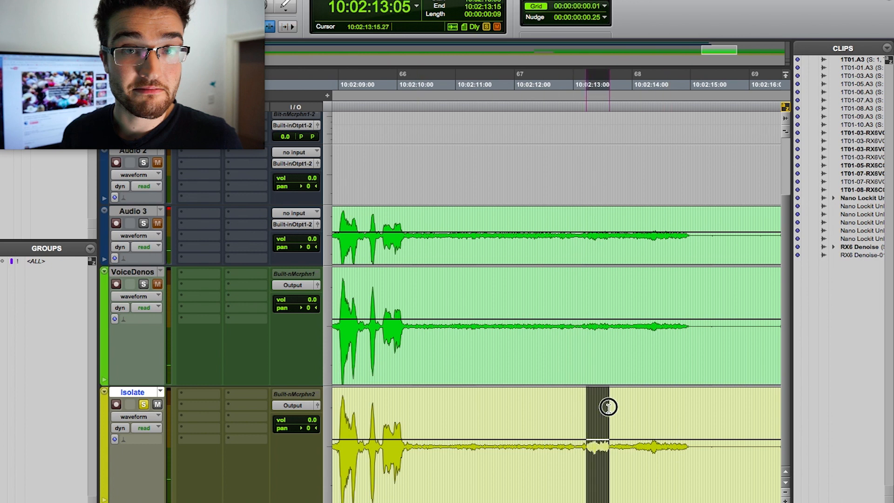
{"action": "left_click", "coordinate": [515, 413]}
- Go back through the processed dialogue and place the edit cursor on Isolate at 10:01:42:19, just before the spoken phrase
{"action": "scroll", "coordinate": [516, 413], "scroll_direction": "left", "scroll_amount": 10}
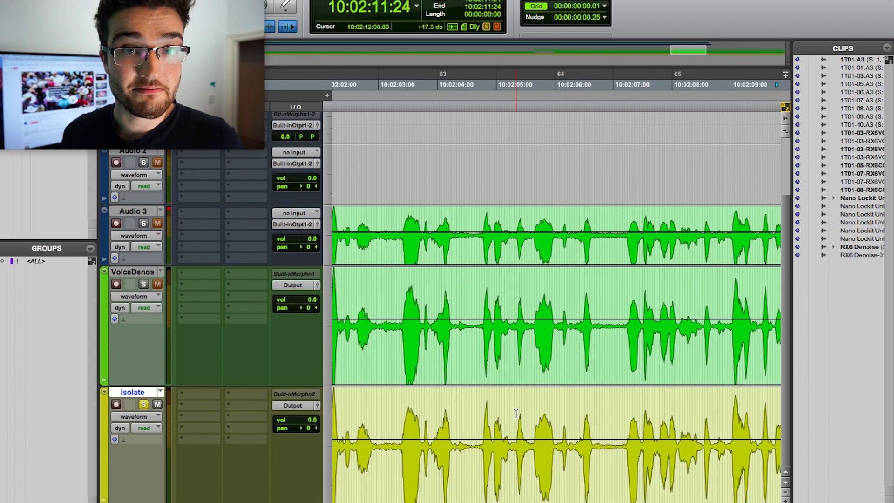
{"action": "scroll", "coordinate": [515, 413], "scroll_direction": "left", "scroll_amount": 3}
{"action": "left_click", "coordinate": [421, 403]}
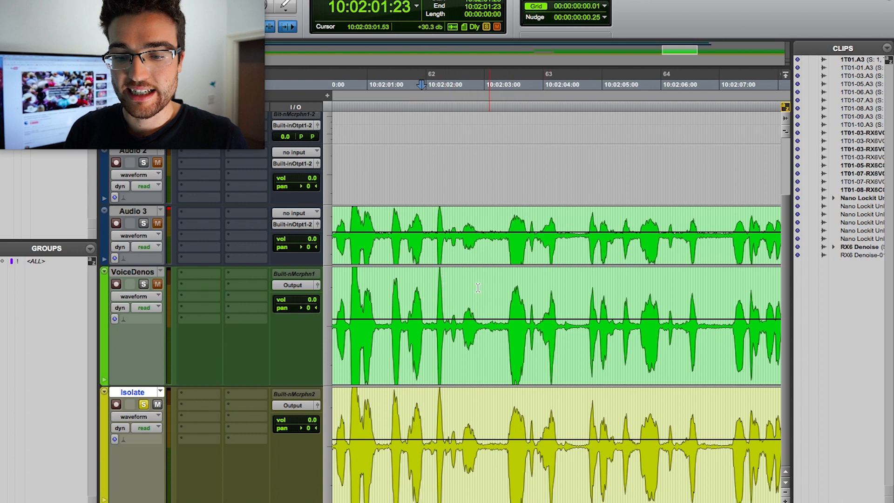
{"action": "scroll", "coordinate": [454, 418], "scroll_direction": "left", "scroll_amount": 5}
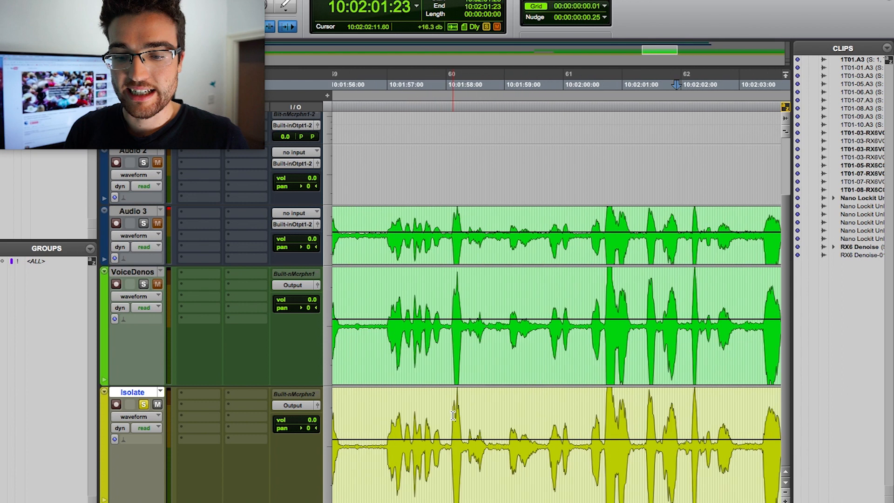
{"action": "scroll", "coordinate": [454, 414], "scroll_direction": "left", "scroll_amount": 8}
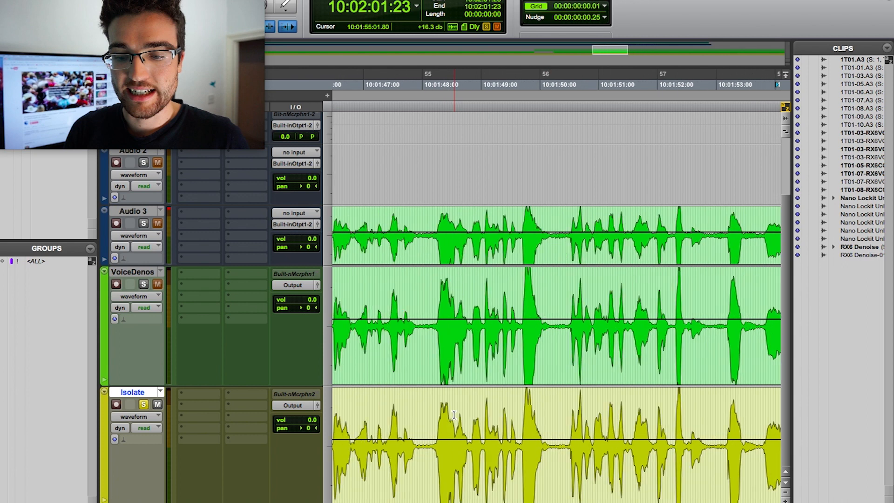
{"action": "scroll", "coordinate": [454, 414], "scroll_direction": "right", "scroll_amount": 2}
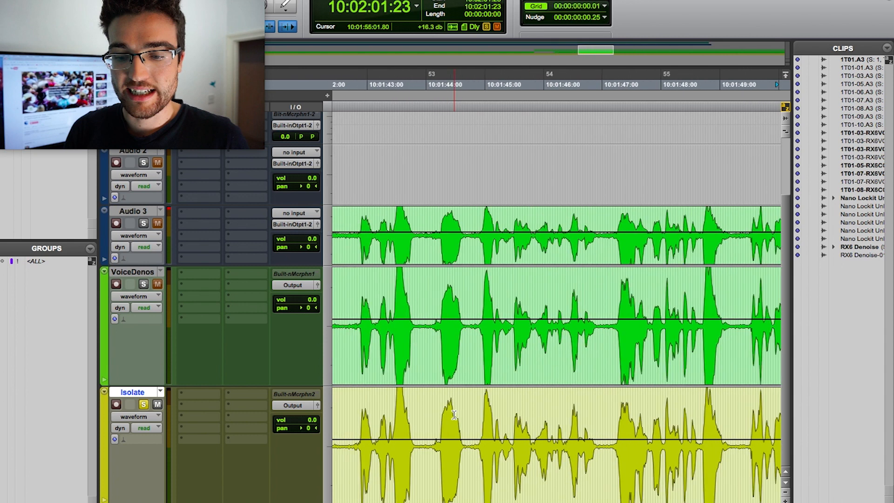
{"action": "scroll", "coordinate": [454, 415], "scroll_direction": "left", "scroll_amount": 1}
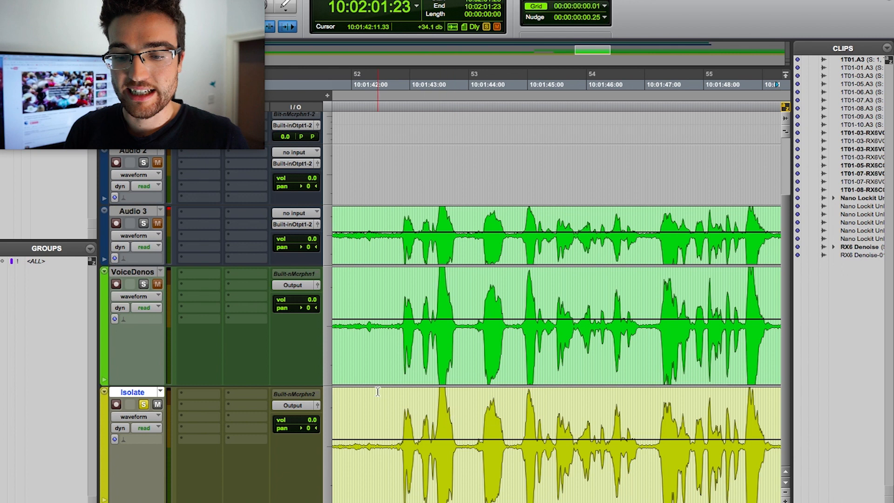
{"action": "left_click", "coordinate": [396, 397]}
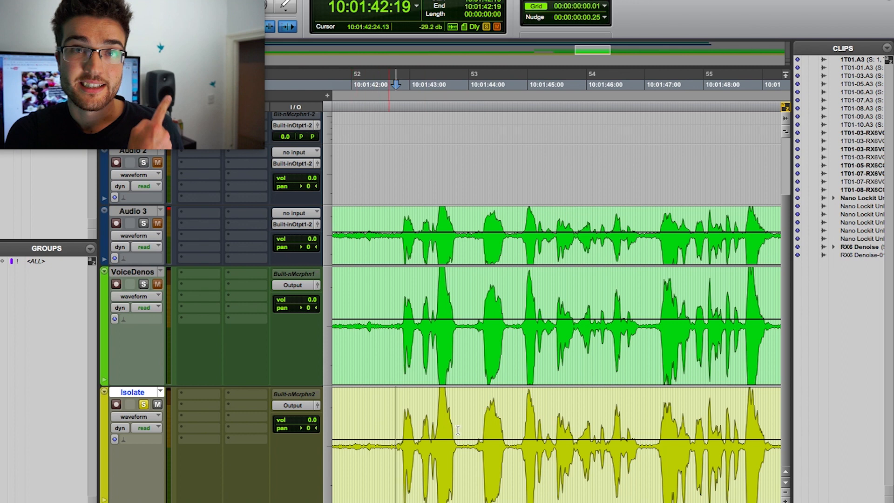
{"action": "scroll", "coordinate": [427, 366], "scroll_direction": "left", "scroll_amount": 10}
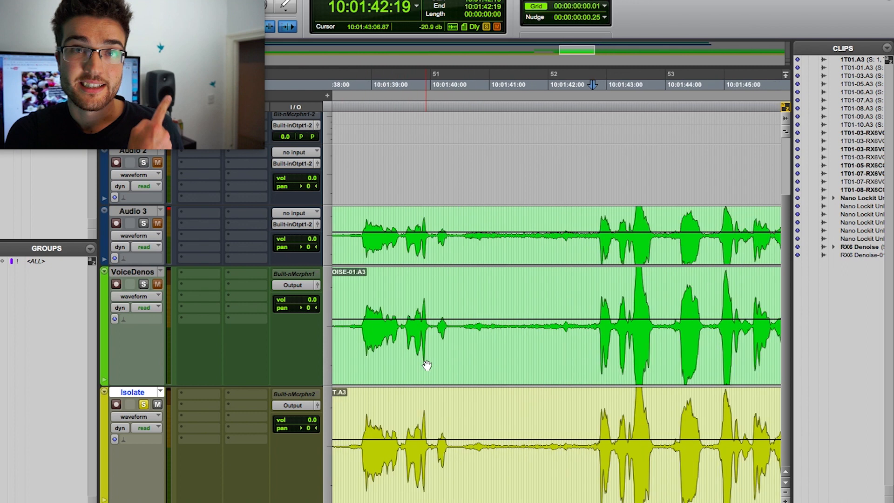
- Select the 1T01-10.A3 clip on Audio 3 and send it to RX for repair through RX 6 Connect
{"action": "left_click", "coordinate": [605, 254]}
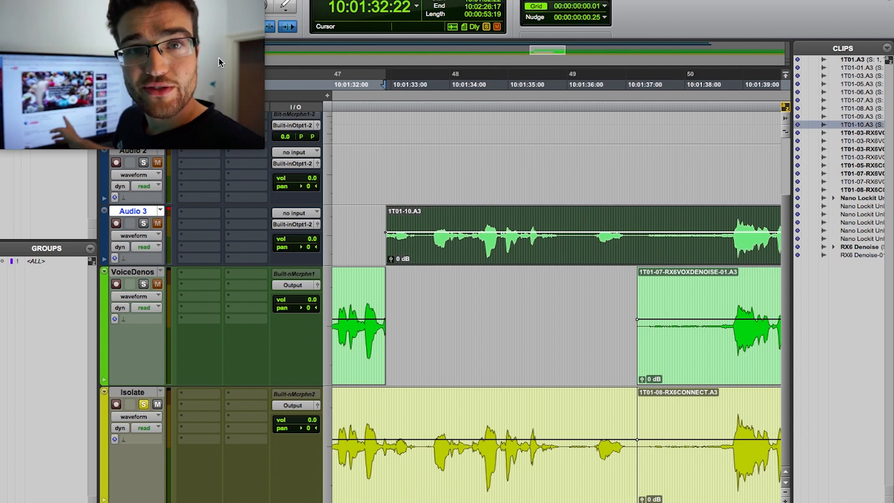
{"action": "left_click", "coordinate": [279, 1]}
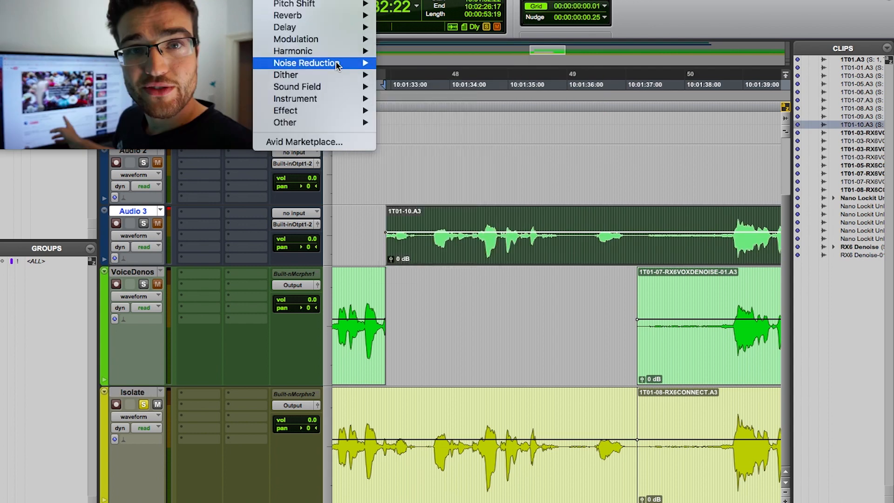
{"action": "mouse_move", "coordinate": [350, 63]}
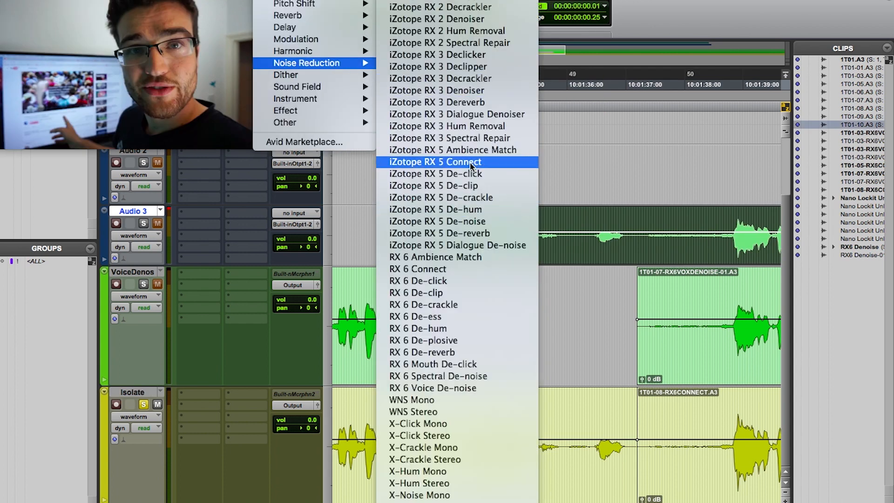
{"action": "left_click", "coordinate": [430, 269]}
- Process the clip with the Moderate Noise Reduction preset of Dialogue Isolate, send it back and render it on Audio 3
{"action": "left_click", "coordinate": [579, 86]}
{"action": "left_click", "coordinate": [590, 128]}
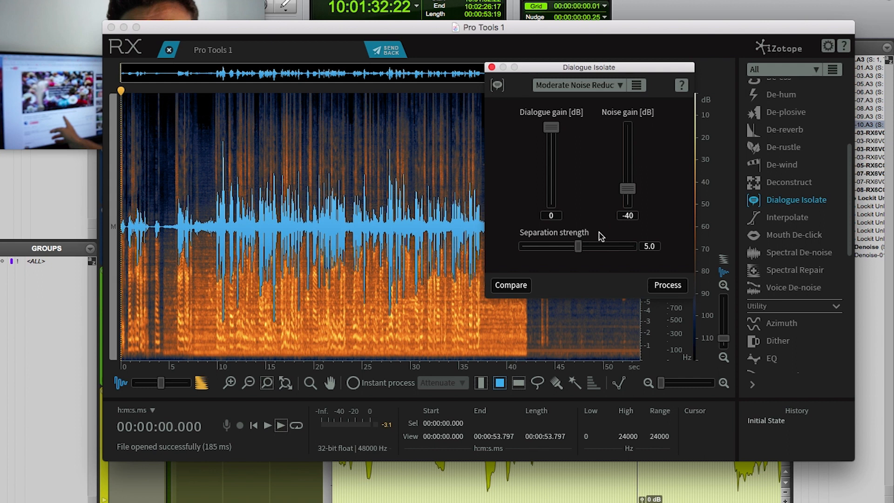
{"action": "left_click", "coordinate": [678, 287]}
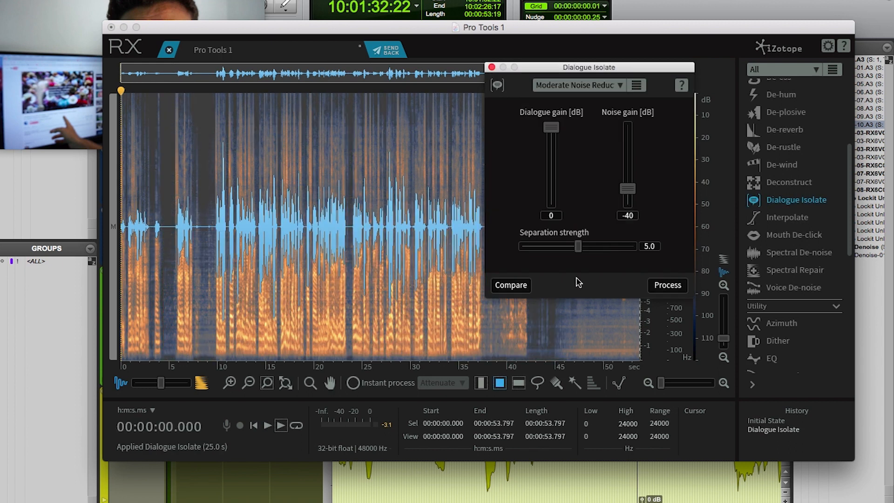
{"action": "left_click", "coordinate": [390, 51]}
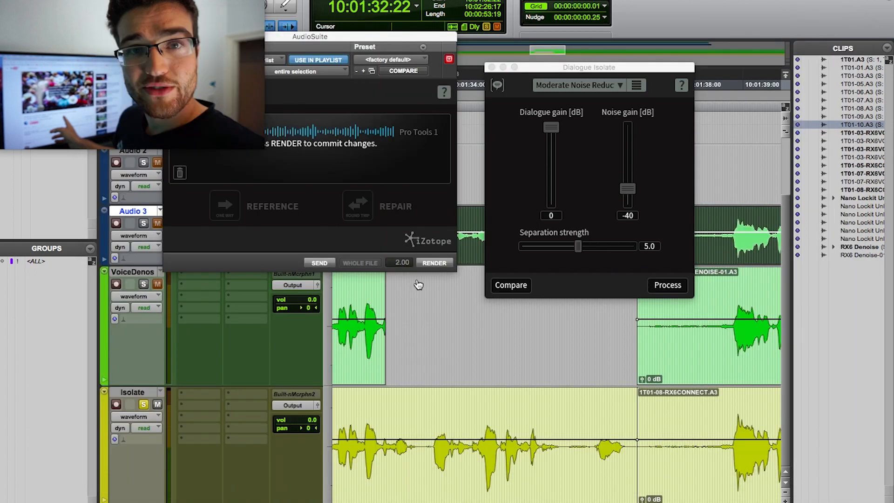
{"action": "left_click", "coordinate": [433, 264]}
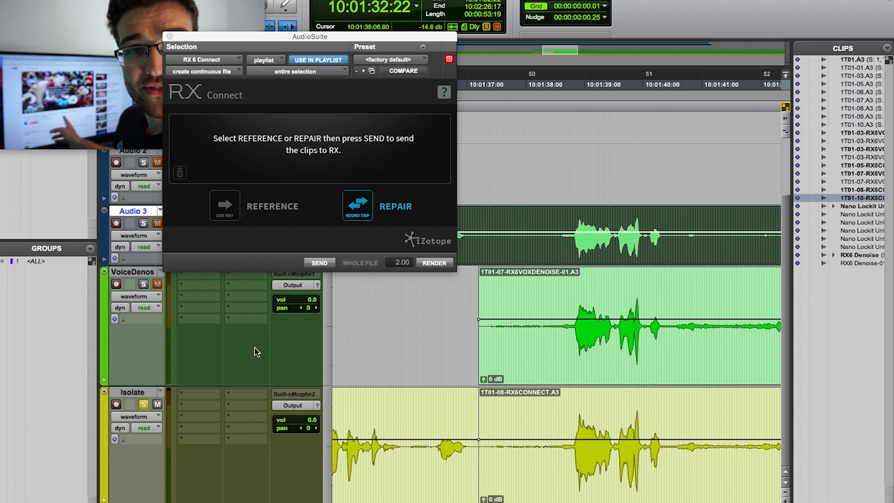
- Move Audio 3 below the Isolate track and enlarge it to the same height as the other two tracks
{"action": "left_click_drag", "start_coordinate": [143, 211], "coordinate": [163, 497]}
{"action": "scroll", "coordinate": [472, 419], "scroll_direction": "right", "scroll_amount": 3}
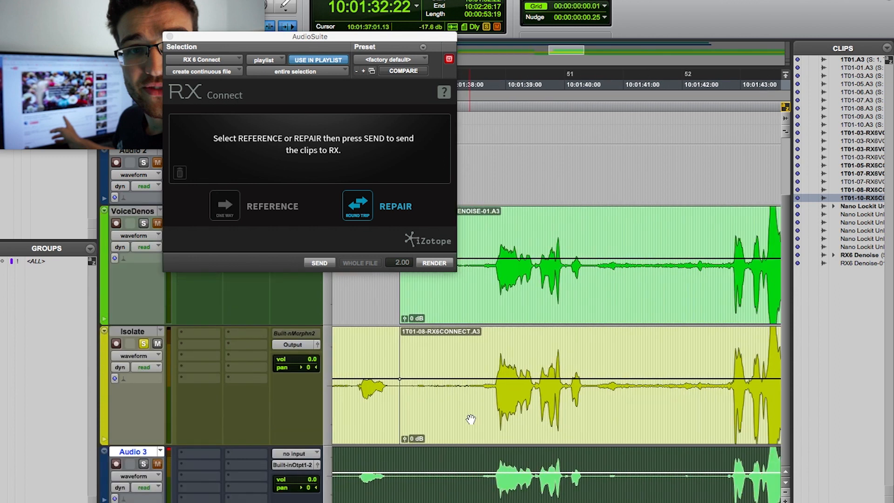
{"action": "left_click", "coordinate": [327, 467]}
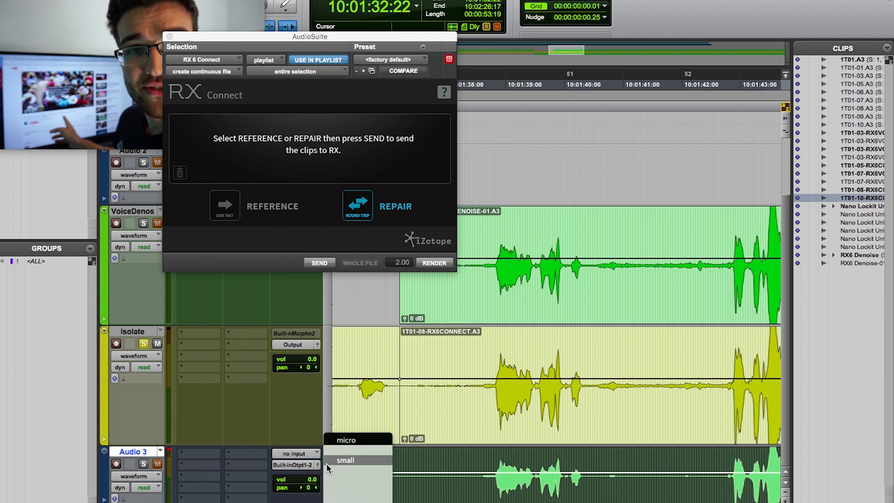
{"action": "left_click", "coordinate": [349, 479]}
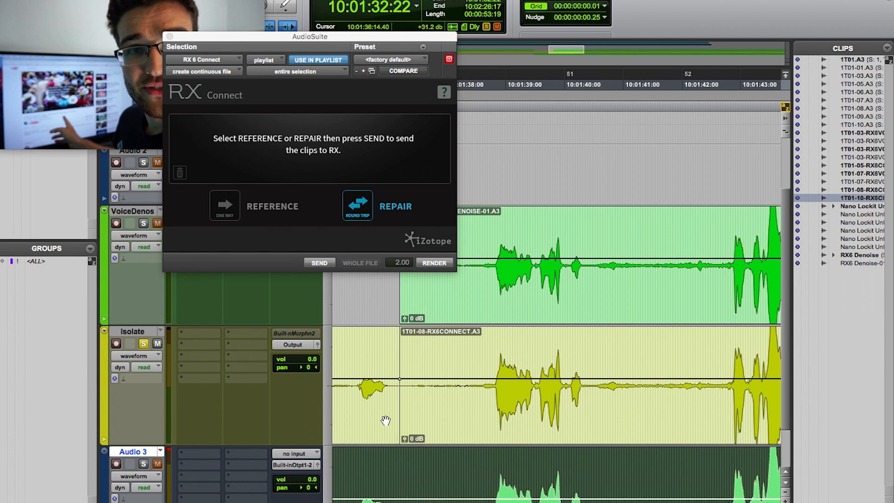
{"action": "scroll", "coordinate": [475, 377], "scroll_direction": "right", "scroll_amount": 5}
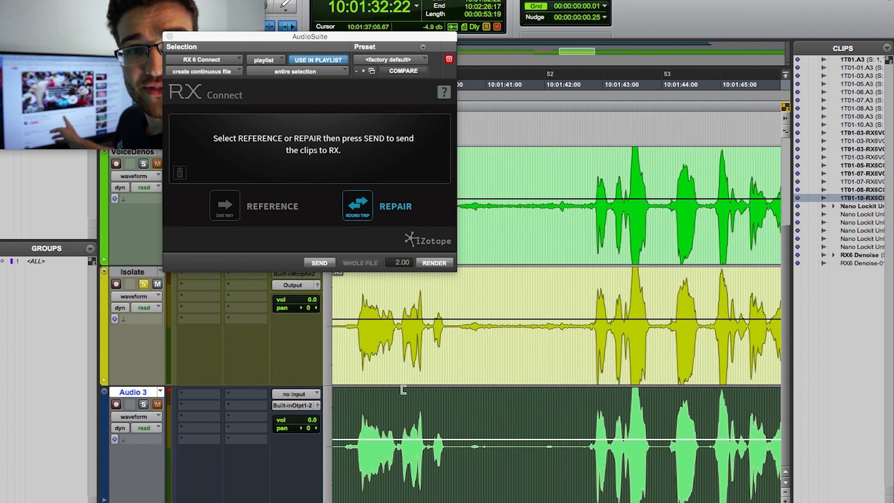
- Place the edit cursor at 10:01:37:12 on Audio 3, solo the track and play the newly processed dialogue
{"action": "left_click", "coordinate": [535, 290]}
{"action": "scroll", "coordinate": [535, 325], "scroll_direction": "left", "scroll_amount": 8}
{"action": "left_click", "coordinate": [525, 397]}
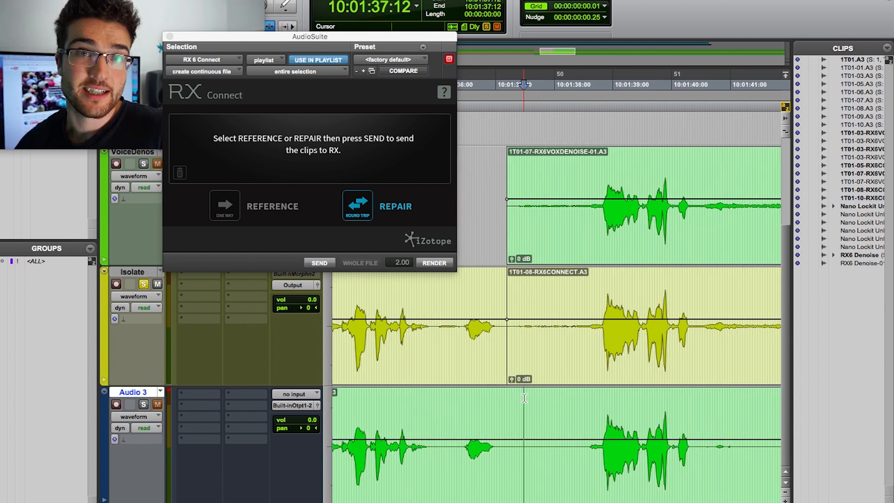
{"action": "left_click", "coordinate": [144, 404]}
{"action": "scroll", "coordinate": [559, 384], "scroll_direction": "left", "scroll_amount": 3}
{"action": "scroll", "coordinate": [559, 384], "scroll_direction": "down", "scroll_amount": 1}
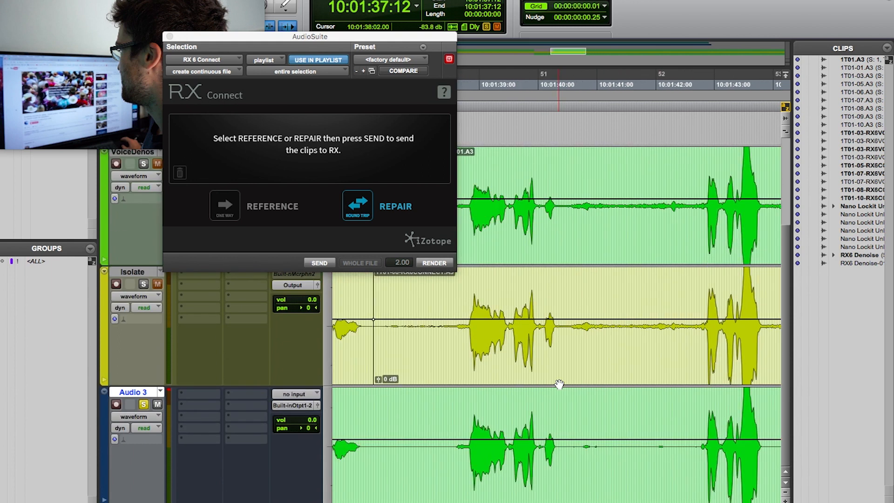
{"action": "key", "text": "space"}
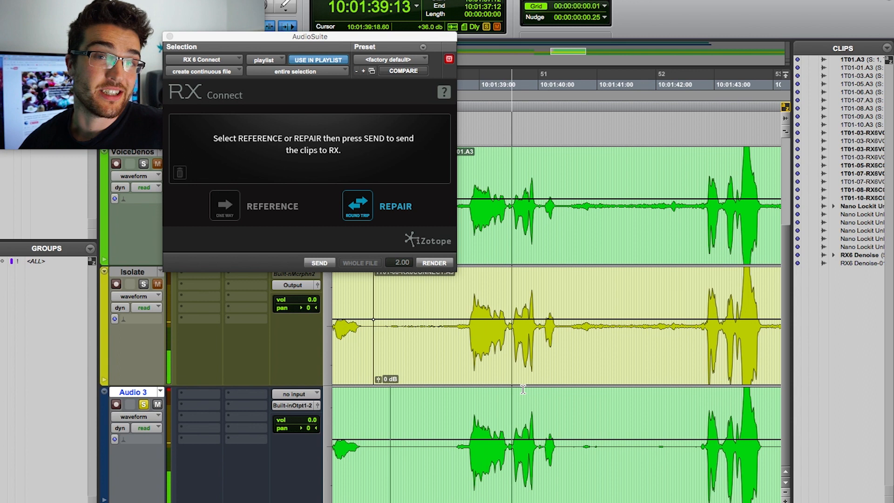
- Compare the versions during playback by soloing Isolate, VoiceDenos, Isolate and Audio 3 in turn, and clear the solo at the end
{"action": "left_click_drag", "start_coordinate": [252, 40], "coordinate": [366, 0]}
{"action": "scroll", "coordinate": [486, 301], "scroll_direction": "up", "scroll_amount": 2}
{"action": "scroll", "coordinate": [487, 300], "scroll_direction": "down", "scroll_amount": 2}
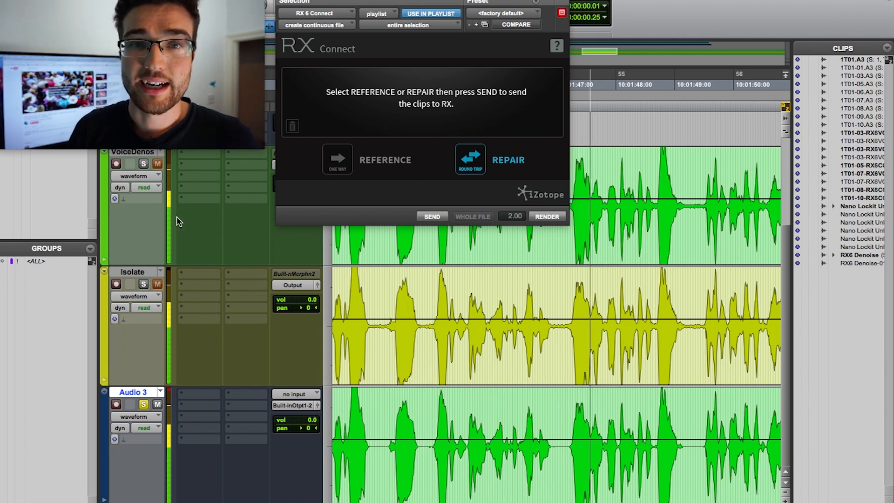
{"action": "left_click", "coordinate": [143, 284]}
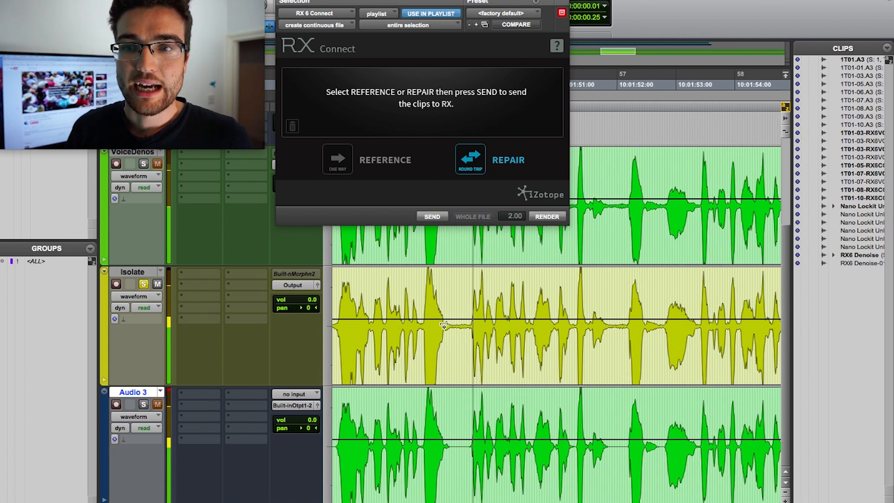
{"action": "left_click", "coordinate": [143, 164]}
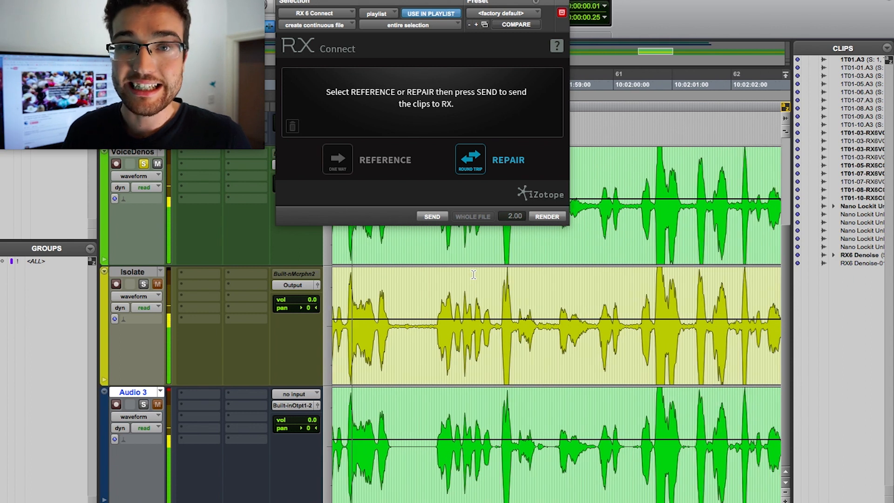
{"action": "left_click", "coordinate": [144, 285]}
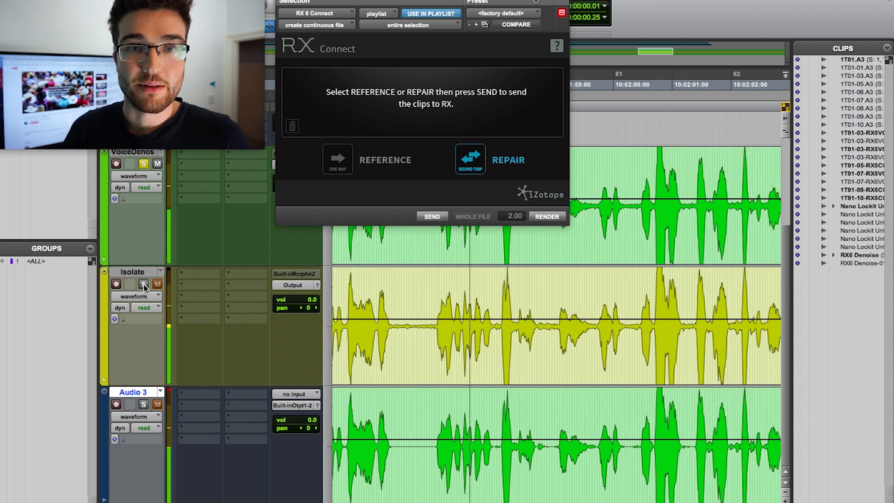
{"action": "left_click", "coordinate": [144, 405]}
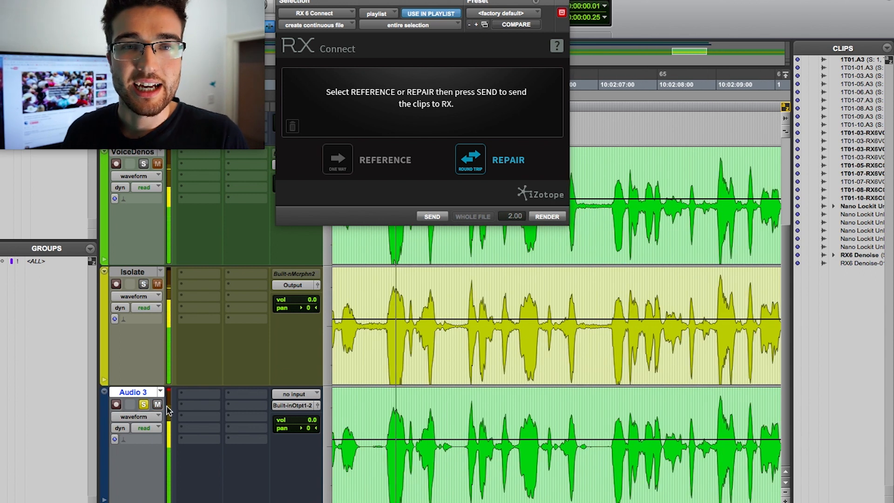
{"action": "left_click", "coordinate": [143, 405]}
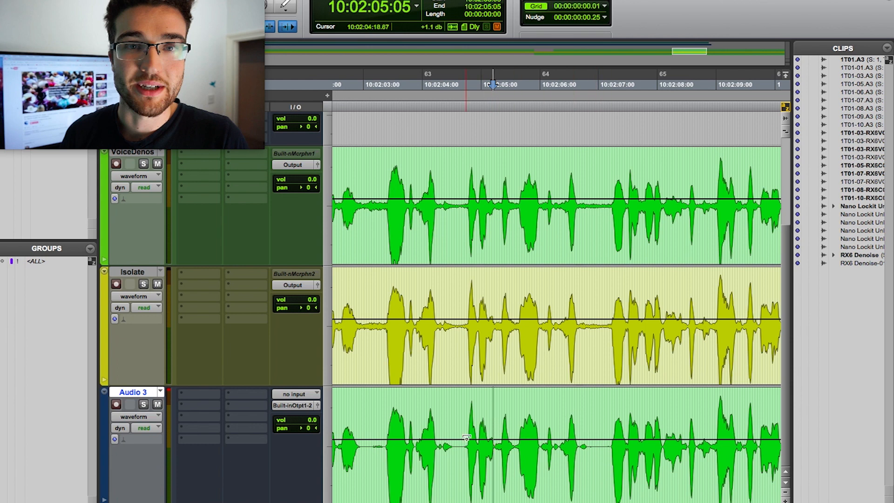
- Examine the VoiceDenos, Isolate and Audio 3 waveforms along the dialogue, comparing the remaining noise between phrases
{"action": "scroll", "coordinate": [507, 426], "scroll_direction": "left", "scroll_amount": 10}
{"action": "scroll", "coordinate": [507, 426], "scroll_direction": "right", "scroll_amount": 4}
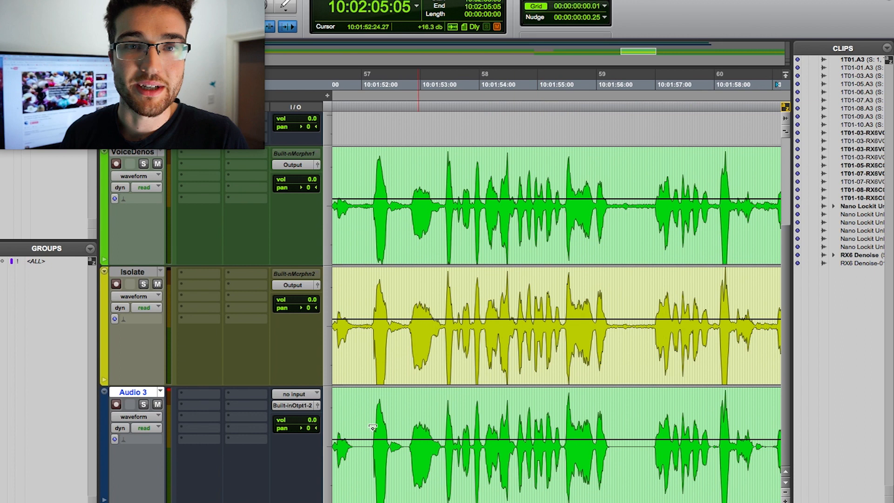
{"action": "scroll", "coordinate": [372, 428], "scroll_direction": "left", "scroll_amount": 7}
{"action": "scroll", "coordinate": [448, 428], "scroll_direction": "right", "scroll_amount": 3}
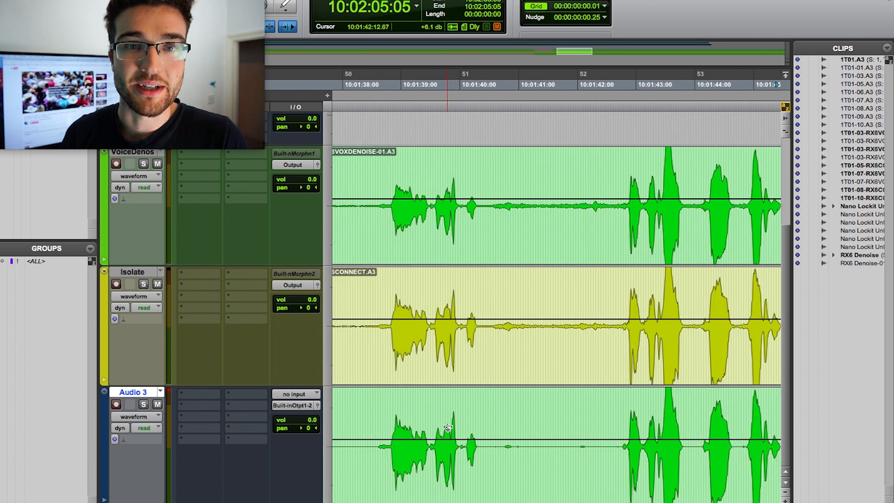
{"action": "scroll", "coordinate": [593, 349], "scroll_direction": "right", "scroll_amount": 9}
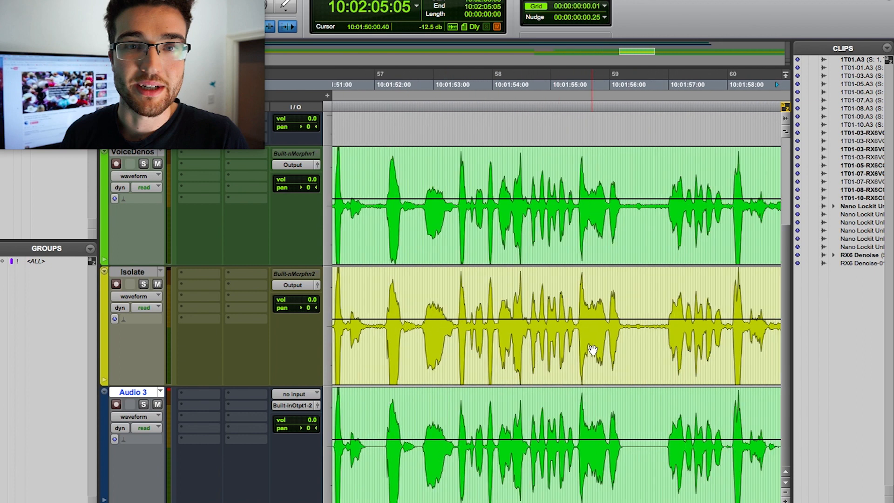
{"action": "scroll", "coordinate": [593, 350], "scroll_direction": "right", "scroll_amount": 3}
{"action": "scroll", "coordinate": [592, 350], "scroll_direction": "left", "scroll_amount": 2}
{"action": "scroll", "coordinate": [592, 350], "scroll_direction": "right", "scroll_amount": 4}
{"action": "scroll", "coordinate": [592, 349], "scroll_direction": "left", "scroll_amount": 5}
{"action": "scroll", "coordinate": [592, 349], "scroll_direction": "right", "scroll_amount": 1}
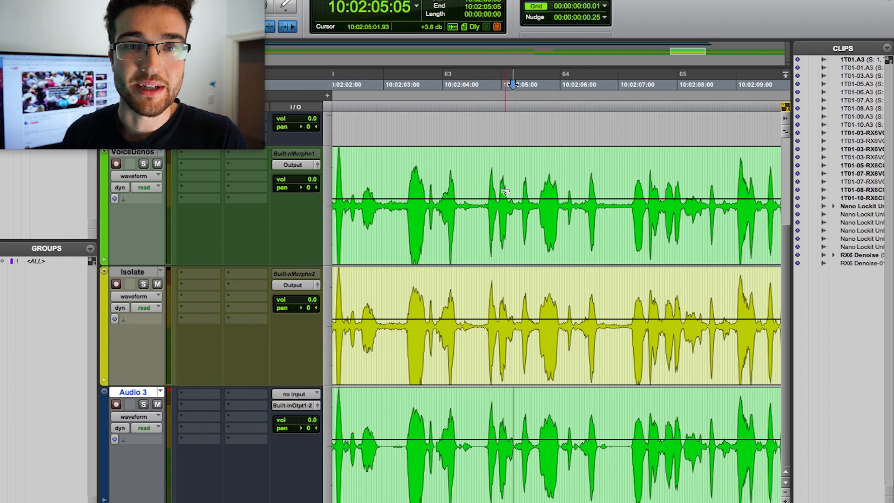
{"action": "left_click", "coordinate": [279, 1]}
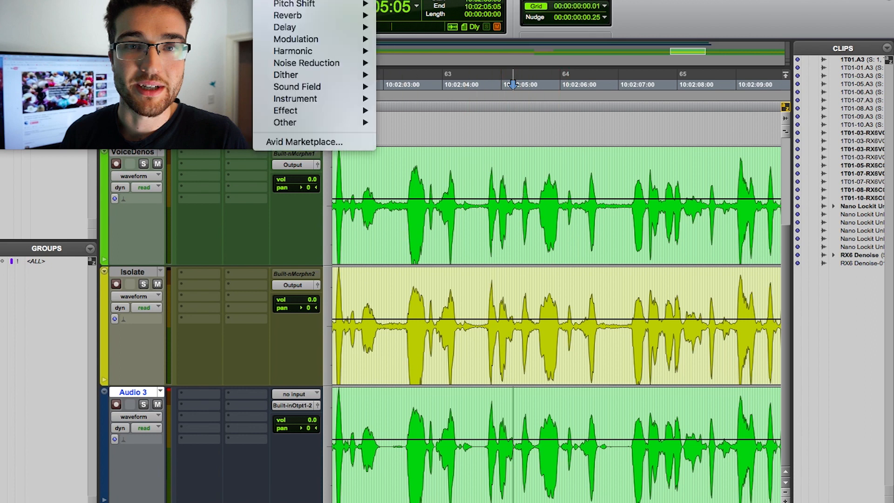
{"action": "mouse_move", "coordinate": [321, 63]}
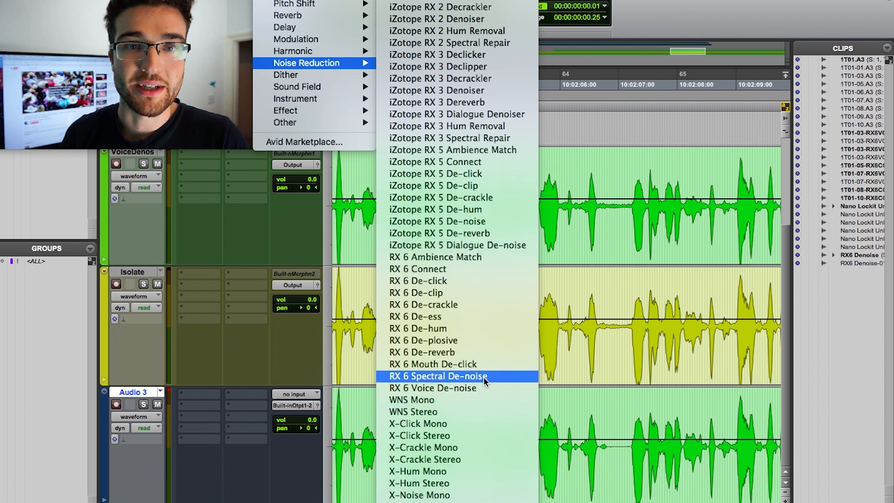
{"action": "left_click", "coordinate": [624, 132]}
{"action": "scroll", "coordinate": [533, 238], "scroll_direction": "right", "scroll_amount": 10}
{"action": "scroll", "coordinate": [533, 238], "scroll_direction": "left", "scroll_amount": 8}
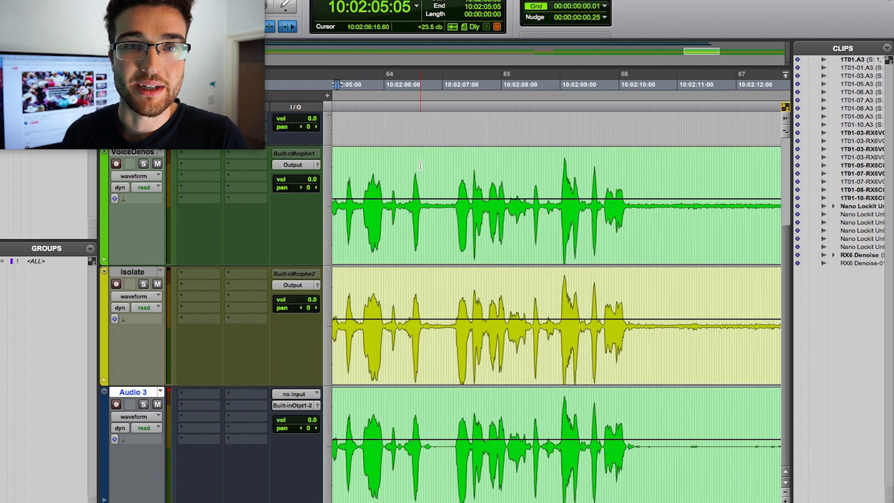